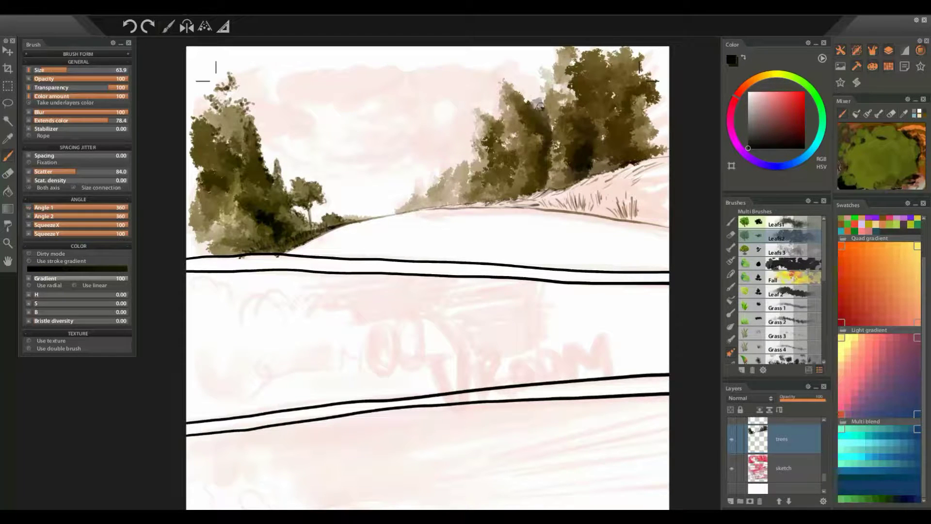
# Paint dark grey-brown strokes along the crest of the hill on the trees layer with the Rand texture flat bristle brush
pyautogui.keyDown('alt'); pyautogui.click(458, 200); pyautogui.keyUp('alt')
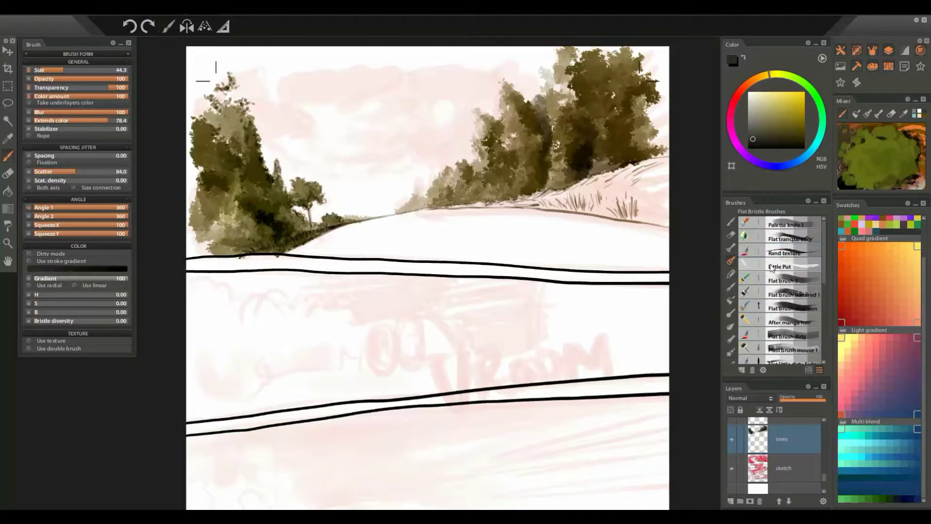
pyautogui.press('3')
pyautogui.moveTo(398, 232)
pyautogui.mouseDown()
pyautogui.moveTo(466, 226)
pyautogui.moveTo(378, 230)
pyautogui.moveTo(587, 209)
pyautogui.mouseUp()
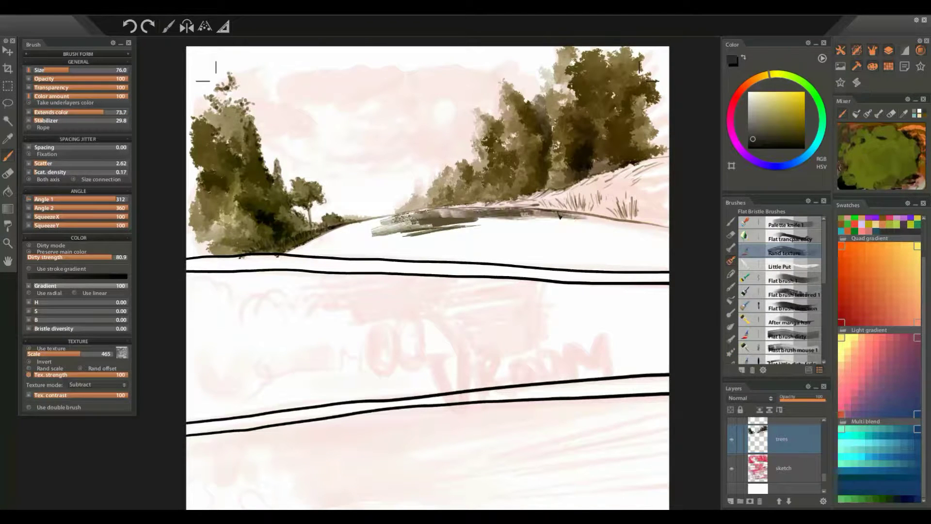
pyautogui.moveTo(652, 228); pyautogui.dragTo(415, 245)
pyautogui.moveTo(499, 214)
pyautogui.mouseDown()
pyautogui.moveTo(330, 237)
pyautogui.moveTo(466, 226)
pyautogui.moveTo(425, 214)
pyautogui.mouseUp()
# Fill the middle and left slope of the hill with lighter olive-brown Rand texture strokes
pyautogui.click(779, 107)
pyautogui.keyDown('alt'); pyautogui.click(384, 243); pyautogui.keyUp('alt')
pyautogui.scroll(1, 345, 227)
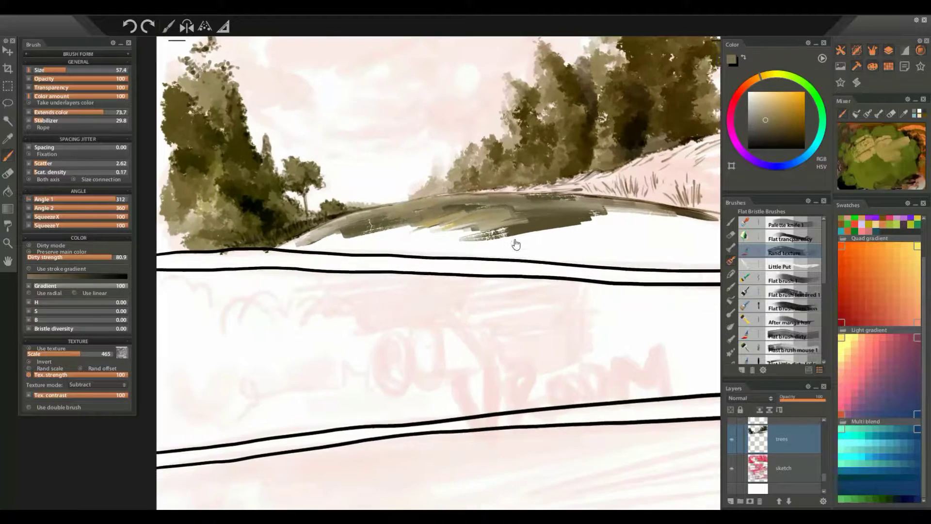
pyautogui.moveTo(534, 228)
pyautogui.mouseDown()
pyautogui.moveTo(650, 223)
pyautogui.moveTo(339, 242)
pyautogui.mouseUp()
pyautogui.moveTo(451, 228); pyautogui.dragTo(544, 210)
pyautogui.moveTo(660, 216); pyautogui.dragTo(504, 243)
# Add darker shading strokes over the crest and right half of the hill and extend the paint toward its lower edge
pyautogui.keyDown('alt'); pyautogui.click(533, 228); pyautogui.keyUp('alt')
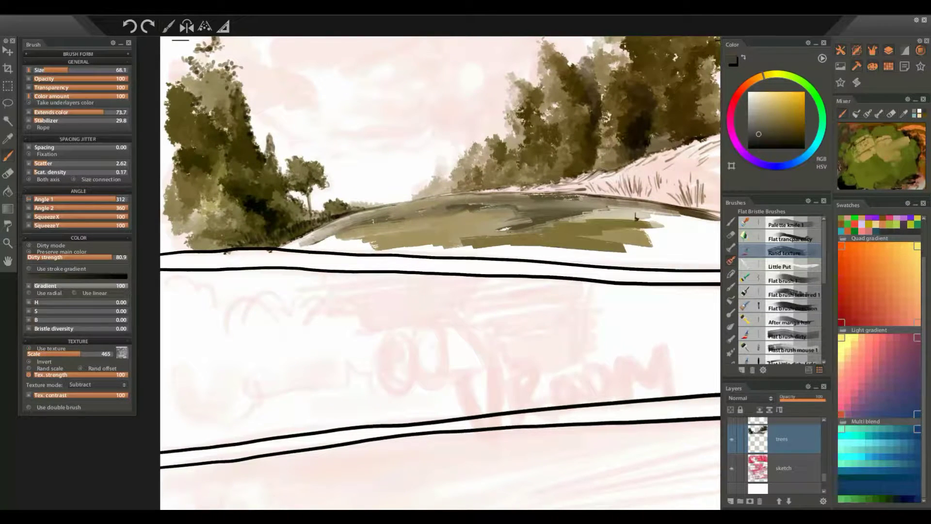
pyautogui.moveTo(582, 218)
pyautogui.mouseDown()
pyautogui.moveTo(499, 194)
pyautogui.moveTo(645, 192)
pyautogui.moveTo(548, 191)
pyautogui.mouseUp()
pyautogui.moveTo(490, 197); pyautogui.dragTo(596, 193)
pyautogui.moveTo(650, 213); pyautogui.dragTo(548, 228)
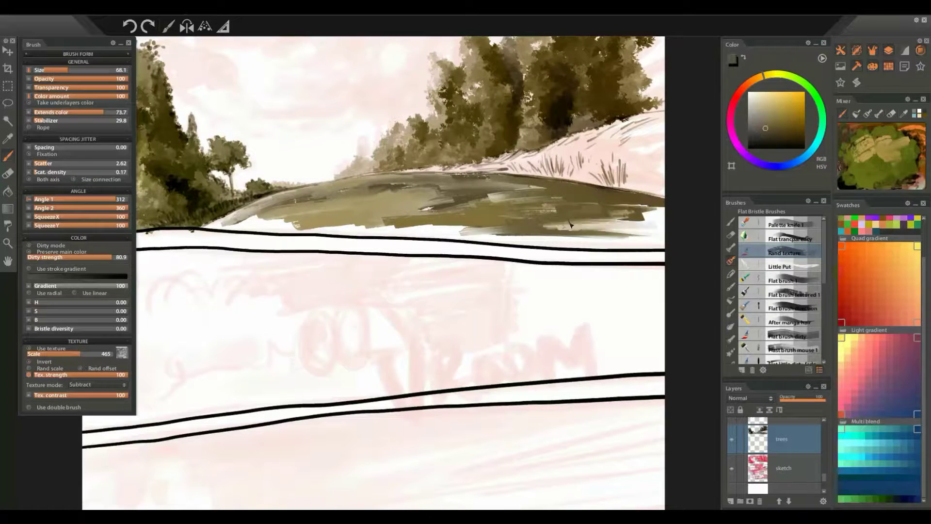
pyautogui.moveTo(451, 213); pyautogui.dragTo(368, 223)
pyautogui.moveTo(485, 213)
pyautogui.mouseDown()
pyautogui.moveTo(408, 226)
pyautogui.moveTo(516, 246)
pyautogui.mouseUp()
pyautogui.scroll(1, 485, 233)
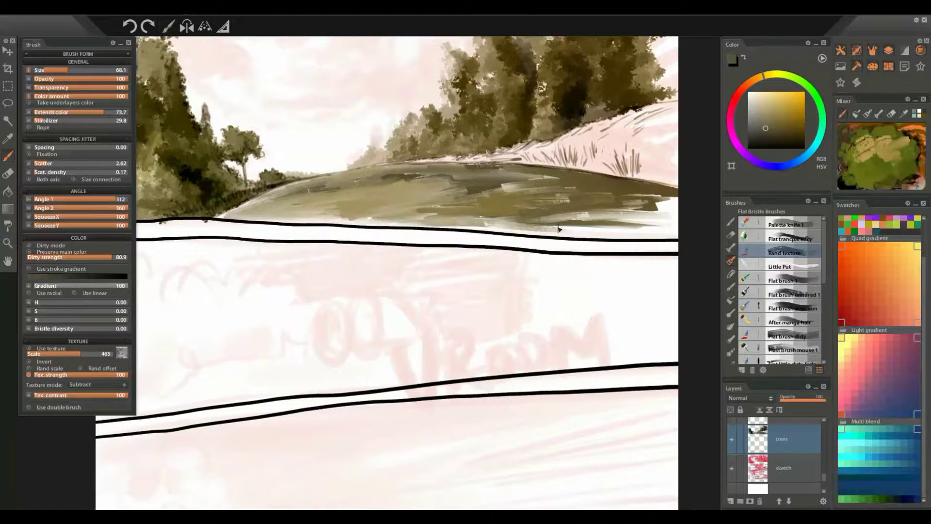
# Cover the remaining white areas at the hill's right end and darken its crest with sampled tones
pyautogui.moveTo(679, 228); pyautogui.dragTo(505, 238)
pyautogui.moveTo(679, 194); pyautogui.dragTo(611, 209)
pyautogui.moveTo(402, 192); pyautogui.dragTo(625, 180)
pyautogui.keyDown('alt'); pyautogui.click(529, 168); pyautogui.keyUp('alt')
pyautogui.moveTo(496, 162); pyautogui.dragTo(589, 185)
pyautogui.moveTo(675, 180); pyautogui.dragTo(580, 199)
pyautogui.scroll(1, 487, 195)
# Add a layer named bg above the sketch layer and block in the upper sky with dark teal-blue strokes
pyautogui.click(799, 160)
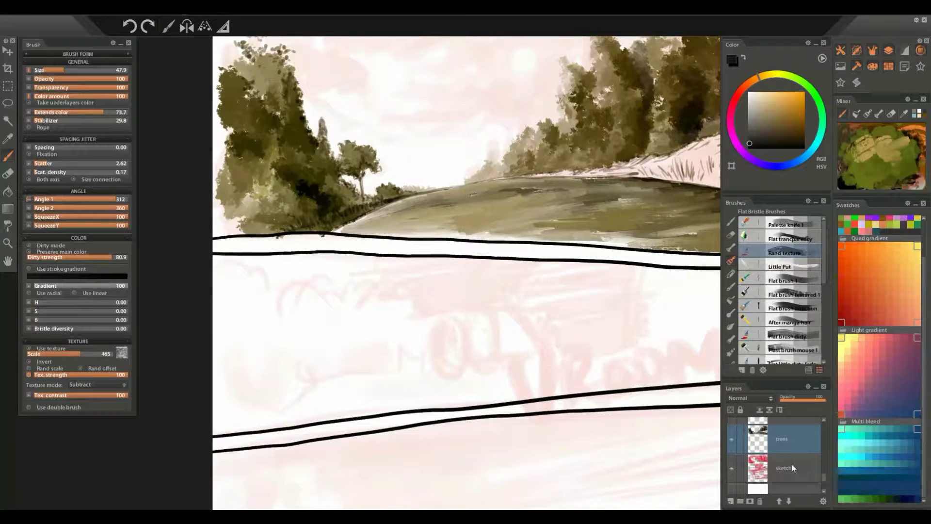
pyautogui.click(781, 468)
pyautogui.click(783, 133)
pyautogui.moveTo(437, 242); pyautogui.dragTo(456, 316)
pyautogui.moveTo(521, 129)
pyautogui.mouseDown()
pyautogui.moveTo(422, 148)
pyautogui.moveTo(572, 92)
pyautogui.moveTo(272, 104)
pyautogui.mouseUp()
pyautogui.moveTo(577, 88); pyautogui.dragTo(606, 146)
pyautogui.moveTo(591, 141); pyautogui.dragTo(486, 189)
pyautogui.moveTo(534, 155); pyautogui.dragTo(407, 199)
pyautogui.moveTo(496, 150); pyautogui.dragTo(394, 163)
pyautogui.moveTo(513, 109); pyautogui.dragTo(366, 160)
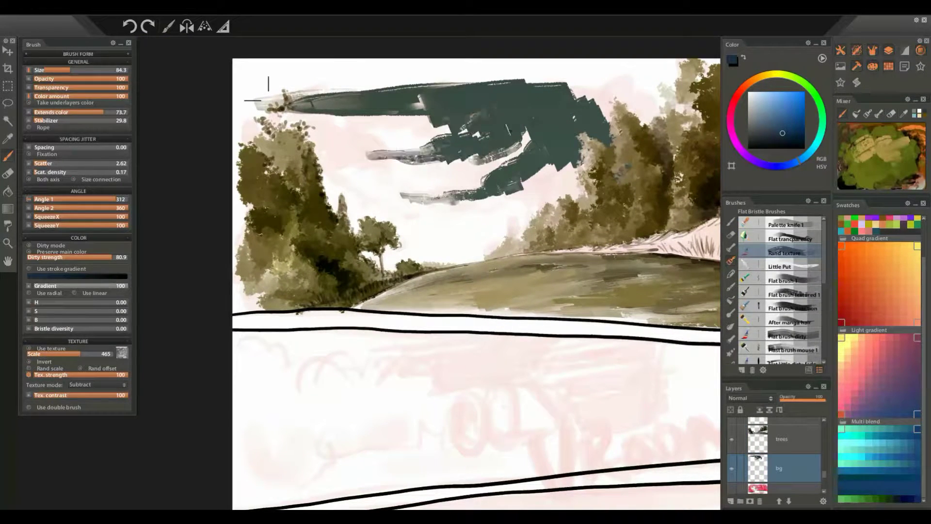
# Extend the dark teal-blue sky behind the right-hand trees and down the right edge of the panel
pyautogui.moveTo(575, 160); pyautogui.dragTo(504, 199)
pyautogui.moveTo(534, 194); pyautogui.dragTo(449, 261)
pyautogui.press(']')
pyautogui.moveTo(590, 141); pyautogui.dragTo(480, 179)
pyautogui.moveTo(618, 136)
pyautogui.mouseDown()
pyautogui.moveTo(548, 199)
pyautogui.moveTo(563, 184)
pyautogui.mouseUp()
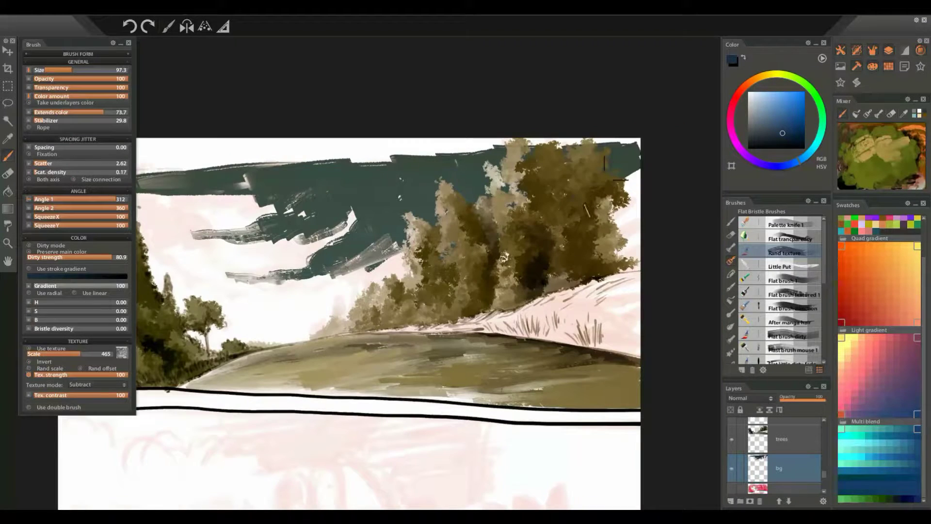
pyautogui.moveTo(640, 174); pyautogui.dragTo(606, 271)
# Paint the dark teal-blue sky around the top and right side of the left tree, varying the brush size
pyautogui.press('[')
pyautogui.press('[')
pyautogui.press('[')
pyautogui.moveTo(408, 150)
pyautogui.mouseDown()
pyautogui.moveTo(315, 174)
pyautogui.moveTo(388, 209)
pyautogui.mouseUp()
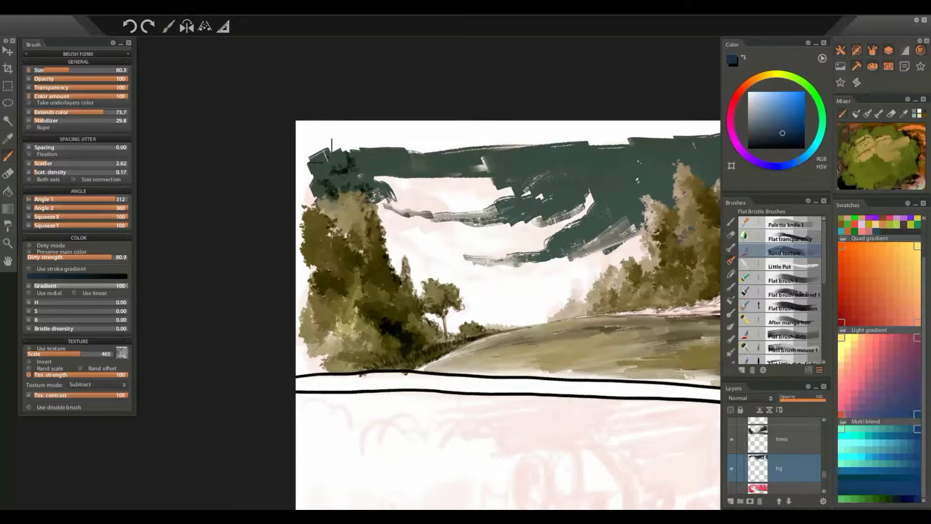
pyautogui.press(']')
pyautogui.press(']')
pyautogui.press(']')
pyautogui.moveTo(315, 141)
pyautogui.mouseDown()
pyautogui.moveTo(417, 218)
pyautogui.moveTo(466, 228)
pyautogui.mouseUp()
pyautogui.moveTo(330, 238); pyautogui.dragTo(424, 230)
pyautogui.press('[')
pyautogui.press('[')
pyautogui.moveTo(379, 175); pyautogui.dragTo(480, 216)
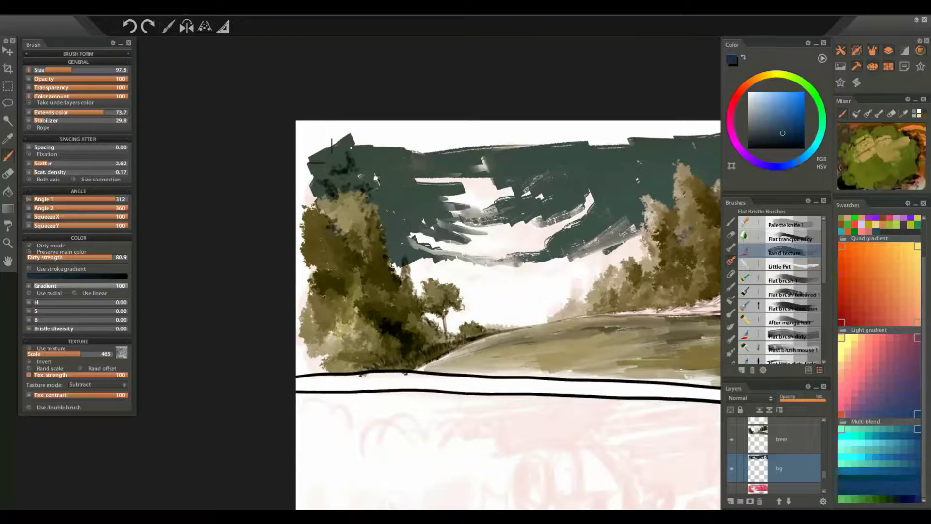
# Cover the gaps in the central sky with teal-blue strokes and carry them down to the horizon
pyautogui.moveTo(417, 180)
pyautogui.mouseDown()
pyautogui.moveTo(528, 208)
pyautogui.moveTo(490, 213)
pyautogui.mouseUp()
pyautogui.moveTo(473, 163); pyautogui.dragTo(507, 185)
pyautogui.moveTo(461, 218); pyautogui.dragTo(532, 242)
pyautogui.moveTo(592, 196); pyautogui.dragTo(514, 247)
pyautogui.moveTo(539, 254)
pyautogui.mouseDown()
pyautogui.moveTo(393, 276)
pyautogui.moveTo(437, 301)
pyautogui.mouseUp()
pyautogui.moveTo(422, 311)
pyautogui.mouseDown()
pyautogui.moveTo(468, 325)
pyautogui.moveTo(539, 286)
pyautogui.mouseUp()
pyautogui.moveTo(434, 295); pyautogui.dragTo(565, 272)
# Paint soft cloud shapes and black storm clouds across the sky with the Clouds 1 brush
pyautogui.click(732, 340)
pyautogui.click(731, 353)
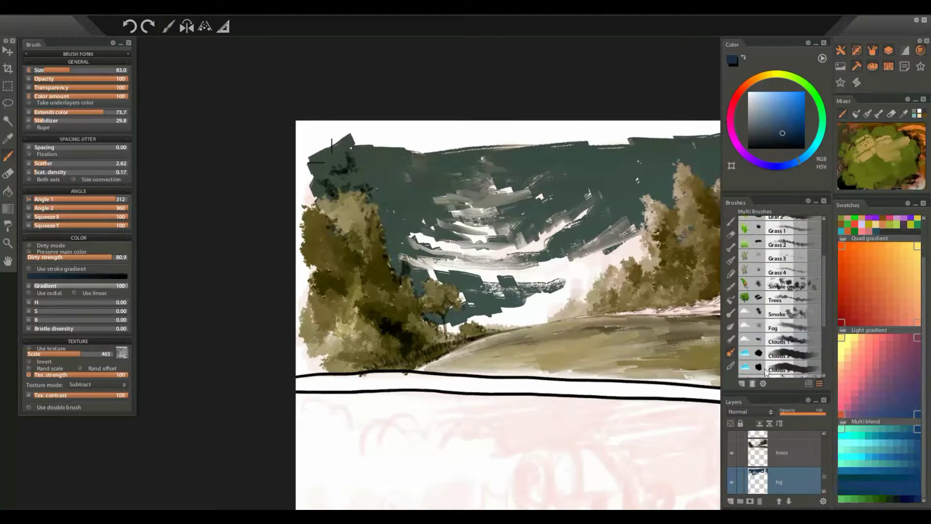
pyautogui.click(779, 341)
pyautogui.moveTo(592, 194)
pyautogui.mouseDown()
pyautogui.moveTo(539, 228)
pyautogui.moveTo(403, 257)
pyautogui.mouseUp()
pyautogui.moveTo(422, 219)
pyautogui.mouseDown()
pyautogui.moveTo(547, 266)
pyautogui.moveTo(480, 272)
pyautogui.moveTo(565, 264)
pyautogui.moveTo(602, 233)
pyautogui.mouseUp()
pyautogui.press(']')
pyautogui.press(']')
pyautogui.press(']')
pyautogui.press(']')
pyautogui.moveTo(595, 167); pyautogui.dragTo(638, 185)
pyautogui.scroll(-3, 639, 186)
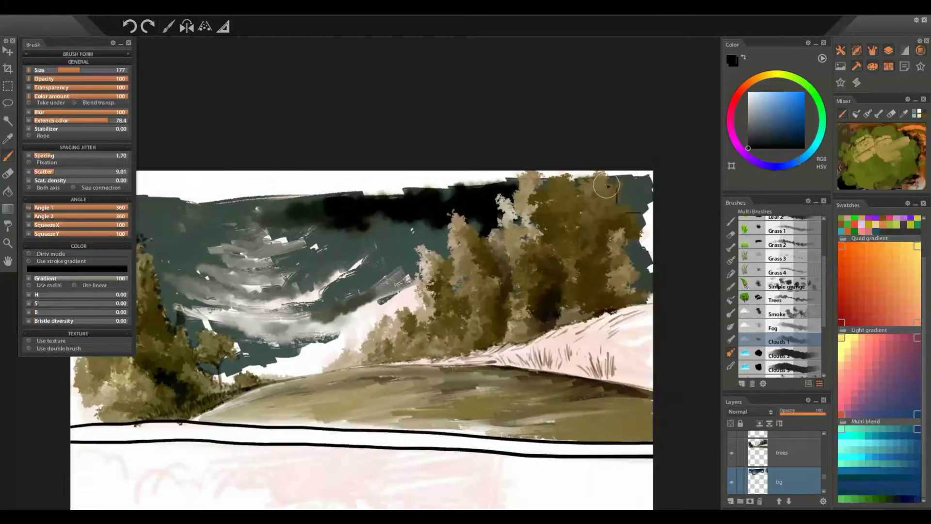
# Blend the sky's hard strokes into misty clouds with an enlarged Cloudy blender
pyautogui.scroll(3, 426, 249)
pyautogui.click(731, 326)
pyautogui.click(786, 280)
pyautogui.moveTo(316, 233)
pyautogui.mouseDown()
pyautogui.moveTo(465, 291)
pyautogui.moveTo(466, 220)
pyautogui.moveTo(539, 260)
pyautogui.mouseUp()
pyautogui.press(']')
pyautogui.press(']')
pyautogui.moveTo(554, 344)
pyautogui.mouseDown()
pyautogui.moveTo(488, 304)
pyautogui.moveTo(369, 340)
pyautogui.moveTo(334, 291)
pyautogui.moveTo(530, 277)
pyautogui.moveTo(479, 203)
pyautogui.mouseUp()
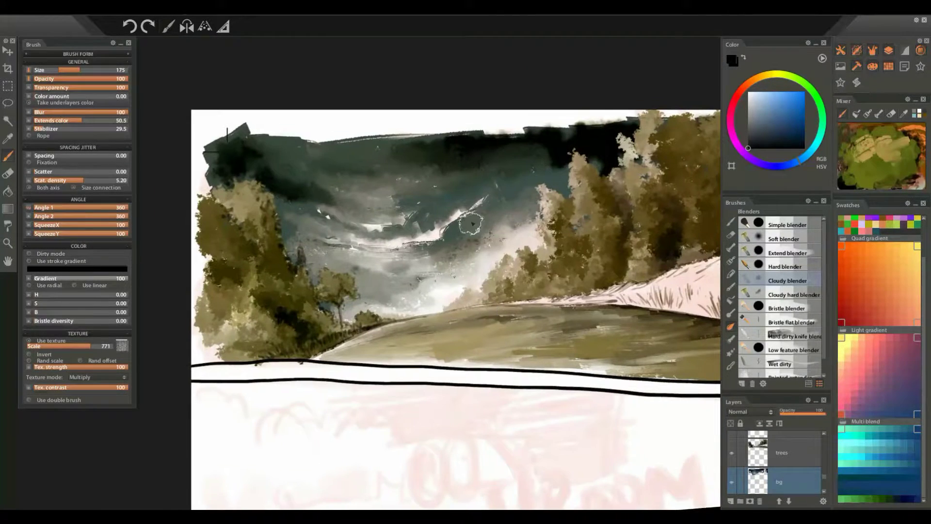
# Smear the cloud edges across the sky with the Little Put brush and smooth them with the Soft blender
pyautogui.press('1')
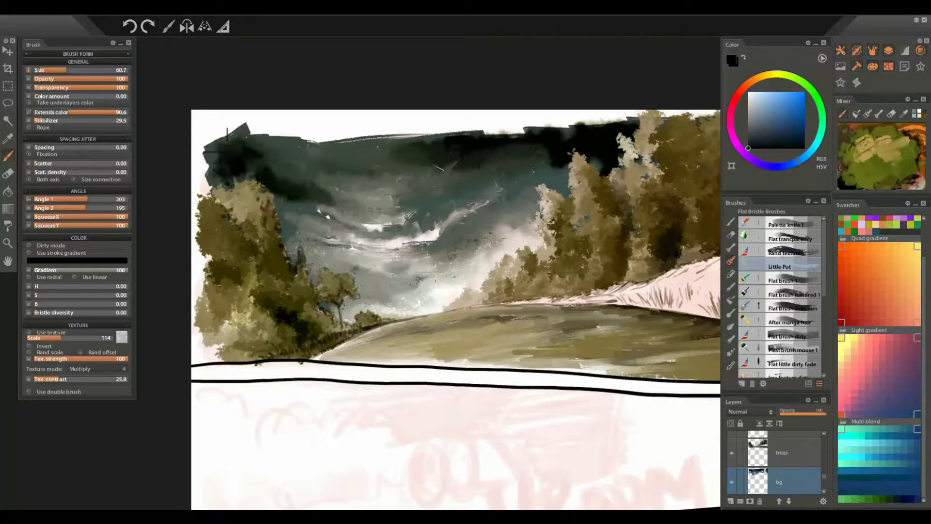
pyautogui.moveTo(468, 252)
pyautogui.mouseDown()
pyautogui.moveTo(393, 233)
pyautogui.moveTo(376, 264)
pyautogui.mouseUp()
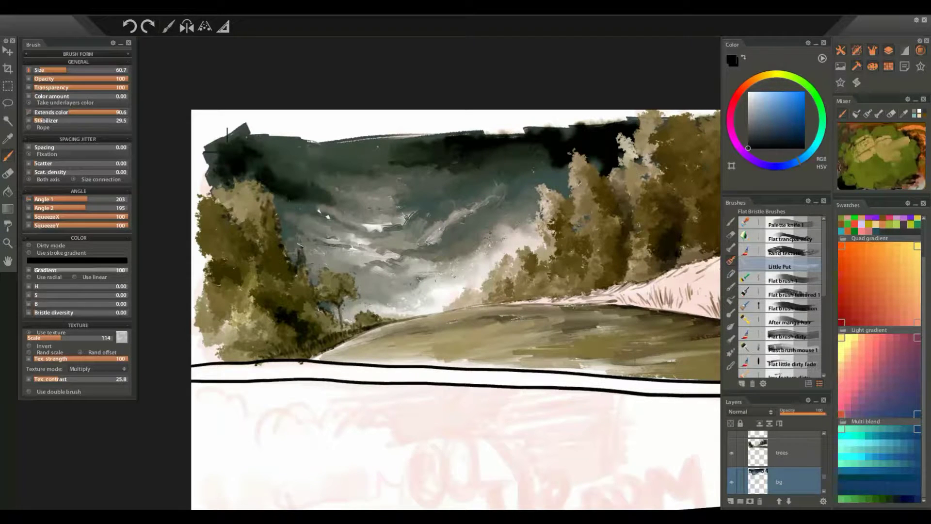
pyautogui.moveTo(274, 199)
pyautogui.mouseDown()
pyautogui.moveTo(344, 220)
pyautogui.moveTo(366, 214)
pyautogui.mouseUp()
pyautogui.moveTo(209, 187)
pyautogui.mouseDown()
pyautogui.moveTo(253, 168)
pyautogui.moveTo(302, 172)
pyautogui.moveTo(367, 207)
pyautogui.mouseUp()
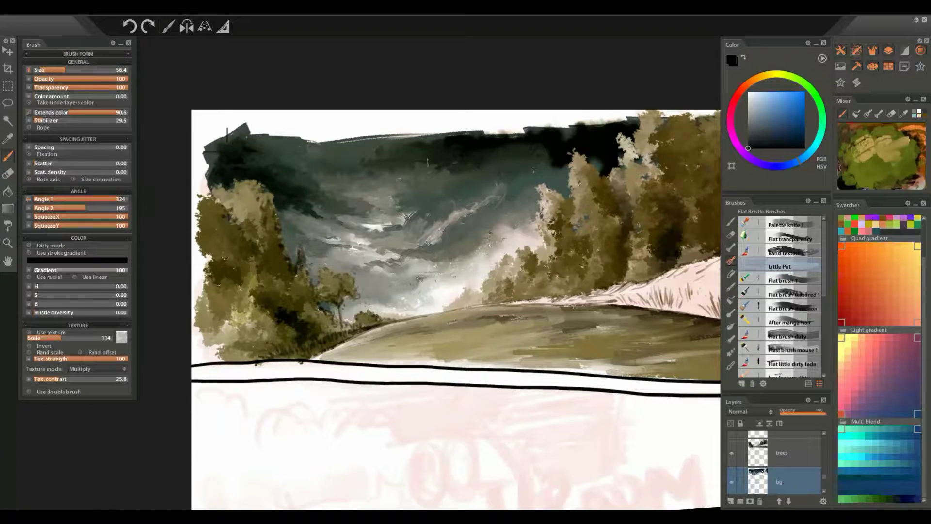
pyautogui.moveTo(522, 196)
pyautogui.mouseDown()
pyautogui.moveTo(475, 245)
pyautogui.moveTo(317, 246)
pyautogui.moveTo(381, 249)
pyautogui.moveTo(432, 223)
pyautogui.moveTo(426, 233)
pyautogui.moveTo(377, 222)
pyautogui.mouseUp()
pyautogui.click(731, 326)
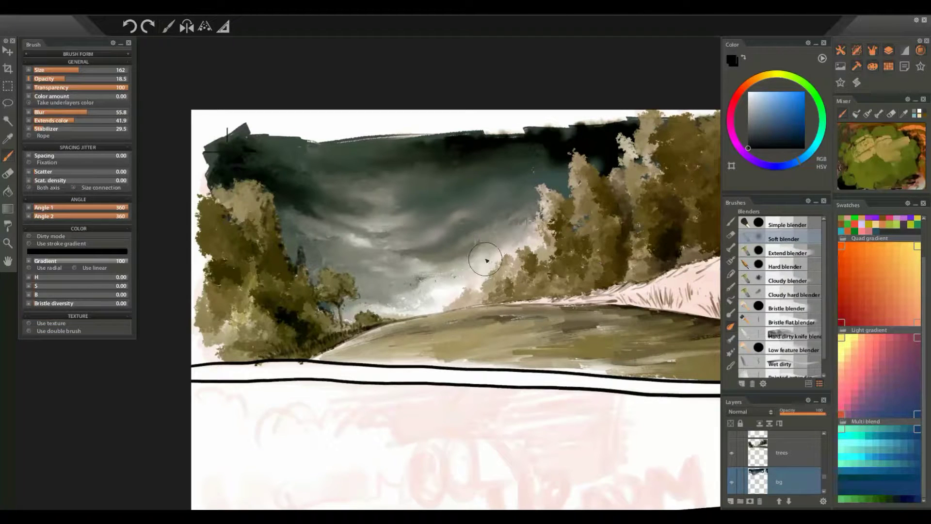
# Paint dark grey Rand texture cloud strokes from the right-hand trees down over the bright sky near the horizon
pyautogui.press('b')
pyautogui.moveTo(558, 189); pyautogui.dragTo(477, 238)
pyautogui.moveTo(531, 211)
pyautogui.mouseDown()
pyautogui.moveTo(485, 259)
pyautogui.moveTo(374, 280)
pyautogui.mouseUp()
pyautogui.keyDown('alt'); pyautogui.click(532, 186); pyautogui.keyUp('alt')
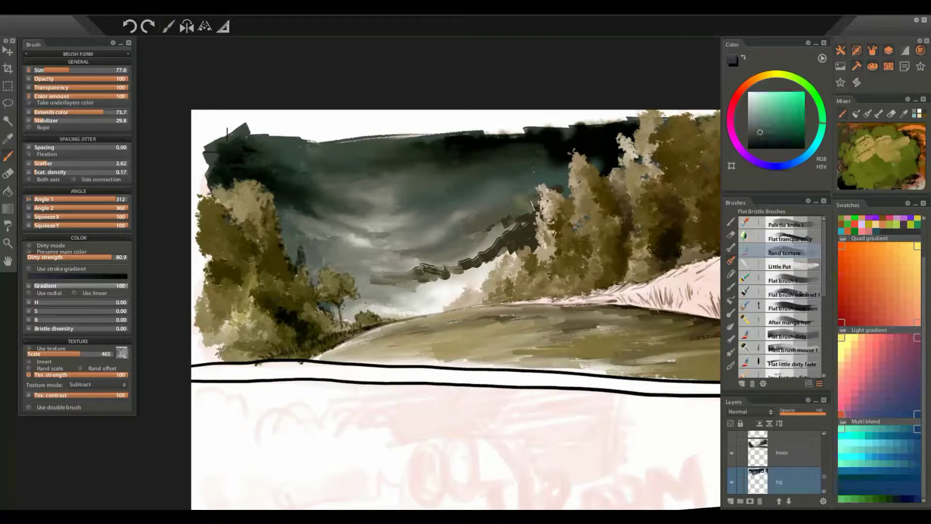
pyautogui.keyDown('alt'); pyautogui.click(484, 219); pyautogui.keyUp('alt')
pyautogui.moveTo(370, 252)
pyautogui.mouseDown()
pyautogui.moveTo(316, 274)
pyautogui.moveTo(481, 284)
pyautogui.moveTo(507, 255)
pyautogui.mouseUp()
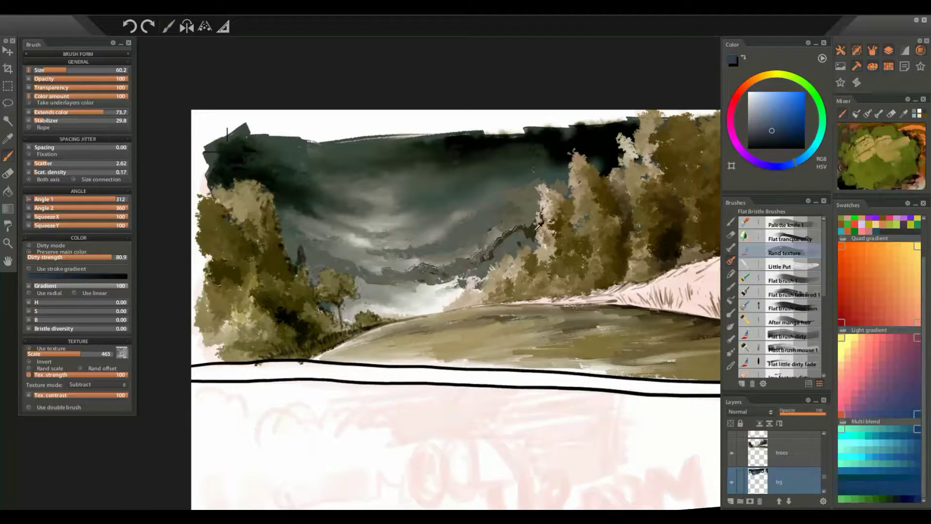
# Paint near-black cloud streaks in the right half of the sky and blend them with the Cloudy and Soft blenders
pyautogui.keyDown('alt'); pyautogui.click(496, 244); pyautogui.keyUp('alt')
pyautogui.keyDown('alt'); pyautogui.click(553, 164); pyautogui.keyUp('alt')
pyautogui.moveTo(553, 164)
pyautogui.mouseDown()
pyautogui.moveTo(490, 252)
pyautogui.moveTo(425, 217)
pyautogui.moveTo(528, 146)
pyautogui.mouseUp()
pyautogui.press('b')
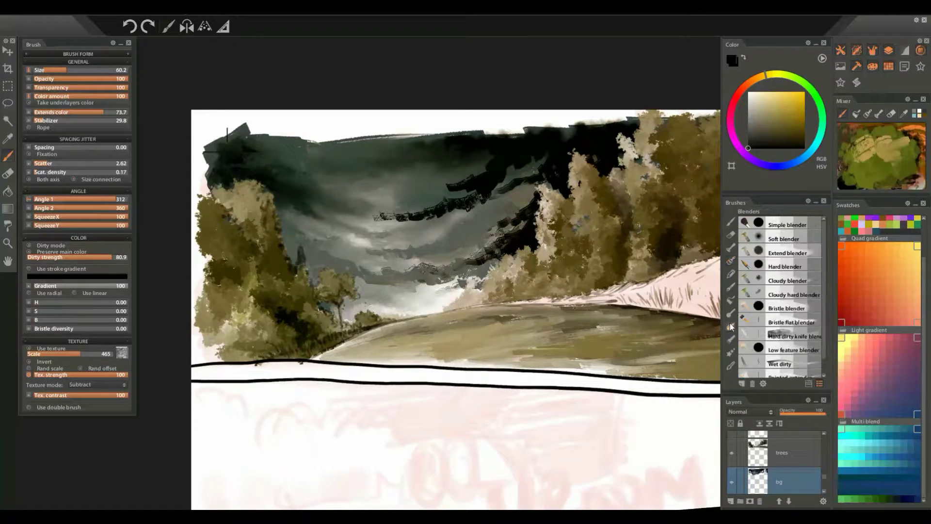
pyautogui.moveTo(376, 214)
pyautogui.mouseDown()
pyautogui.moveTo(474, 232)
pyautogui.moveTo(362, 243)
pyautogui.moveTo(482, 266)
pyautogui.mouseUp()
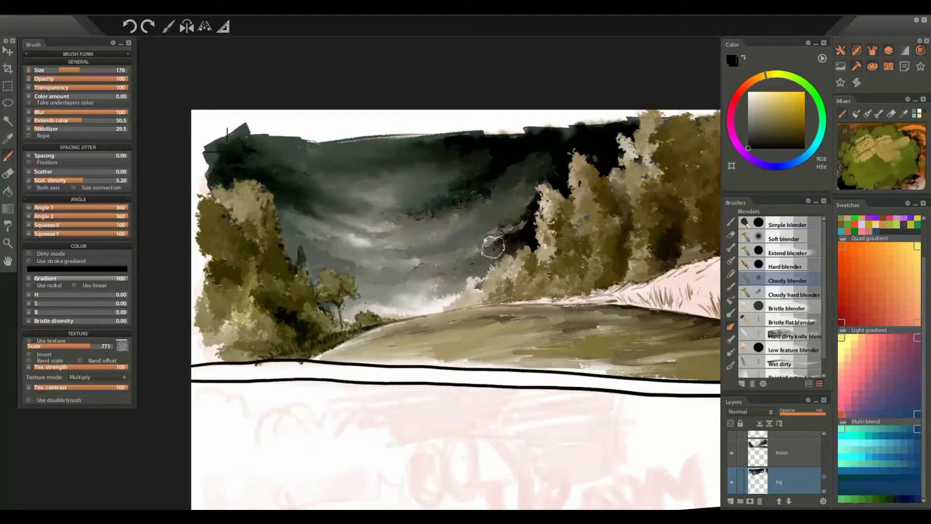
pyautogui.press('b')
pyautogui.moveTo(504, 216)
pyautogui.mouseDown()
pyautogui.moveTo(395, 229)
pyautogui.moveTo(353, 307)
pyautogui.moveTo(441, 235)
pyautogui.moveTo(576, 153)
pyautogui.mouseUp()
# Paint dark foliage shadows into the right and left tree groups on the trees layer with the Leafs 2 brush
pyautogui.click(731, 351)
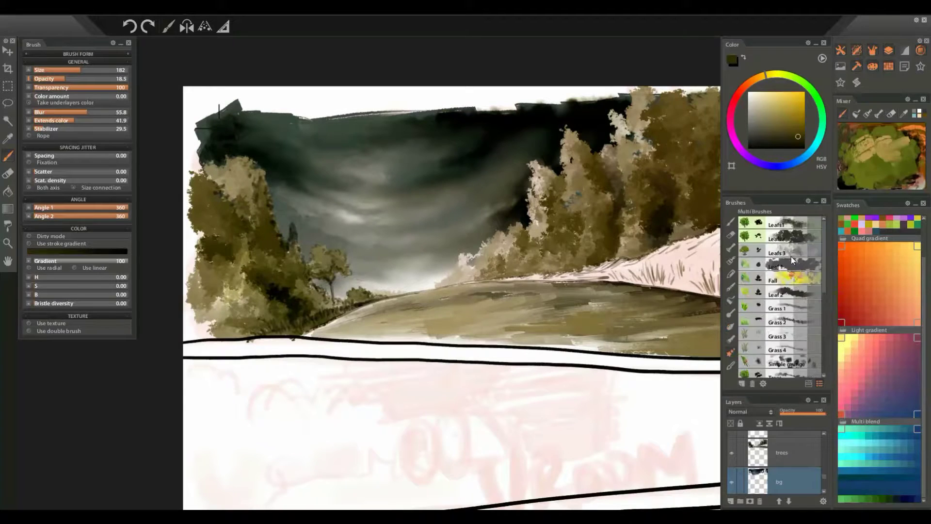
pyautogui.click(782, 452)
pyautogui.moveTo(504, 188)
pyautogui.mouseDown()
pyautogui.moveTo(526, 248)
pyautogui.moveTo(450, 315)
pyautogui.mouseUp()
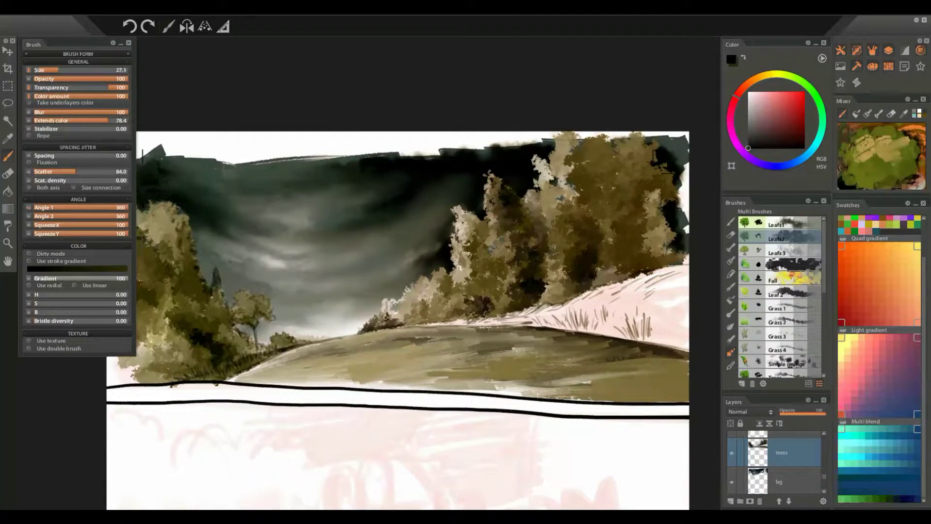
pyautogui.moveTo(394, 320)
pyautogui.mouseDown()
pyautogui.moveTo(434, 278)
pyautogui.moveTo(463, 226)
pyautogui.moveTo(478, 235)
pyautogui.moveTo(449, 310)
pyautogui.moveTo(500, 245)
pyautogui.moveTo(620, 279)
pyautogui.moveTo(645, 222)
pyautogui.moveTo(558, 199)
pyautogui.moveTo(539, 146)
pyautogui.moveTo(563, 272)
pyautogui.moveTo(736, 231)
pyautogui.mouseUp()
pyautogui.moveTo(290, 215)
pyautogui.mouseDown()
pyautogui.moveTo(306, 325)
pyautogui.moveTo(340, 335)
pyautogui.moveTo(359, 292)
pyautogui.moveTo(343, 183)
pyautogui.moveTo(354, 228)
pyautogui.mouseUp()
# Sample olive-green tones from the left trees and dab foliage accents with the Leafs 3 brush
pyautogui.keyDown('alt'); pyautogui.click(343, 177); pyautogui.keyUp('alt')
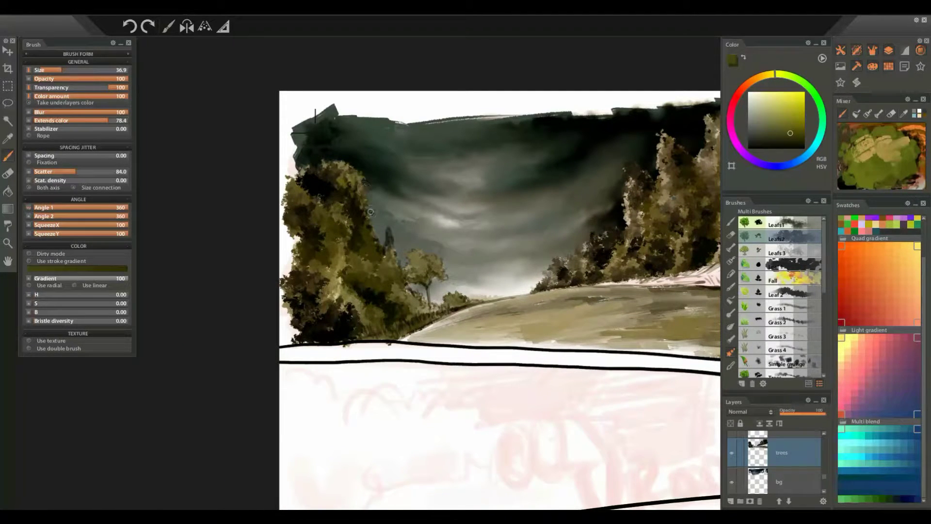
pyautogui.press('3')
pyautogui.keyDown('alt'); pyautogui.click(338, 228); pyautogui.keyUp('alt')
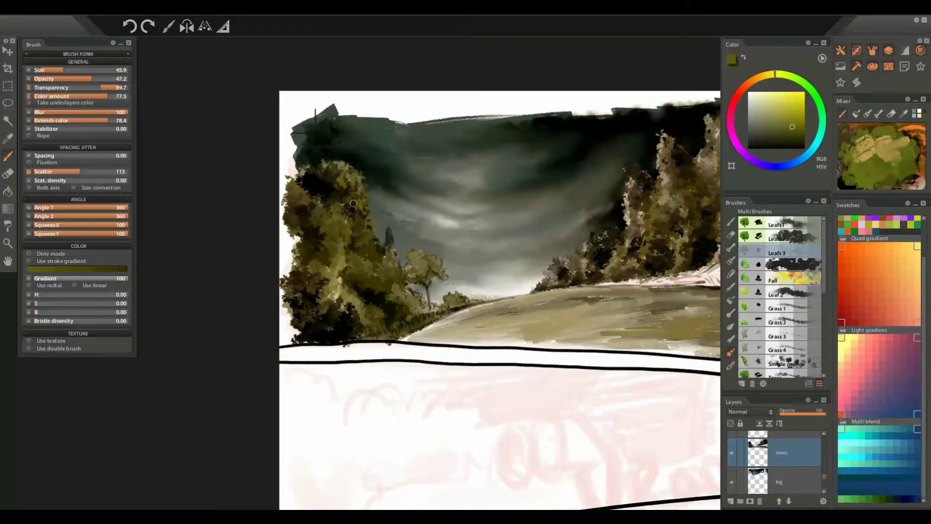
pyautogui.keyDown('alt'); pyautogui.click(409, 275); pyautogui.keyUp('alt')
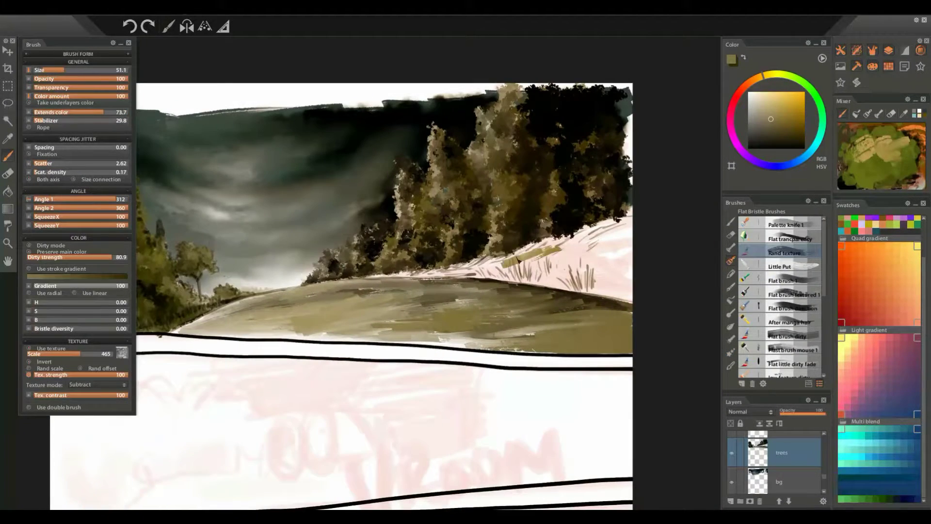
# Fill the grassy bank beside the hill with golden-olive strokes using the Rand texture brush
pyautogui.moveTo(518, 261)
pyautogui.mouseDown()
pyautogui.moveTo(626, 221)
pyautogui.moveTo(510, 261)
pyautogui.moveTo(603, 251)
pyautogui.mouseUp()
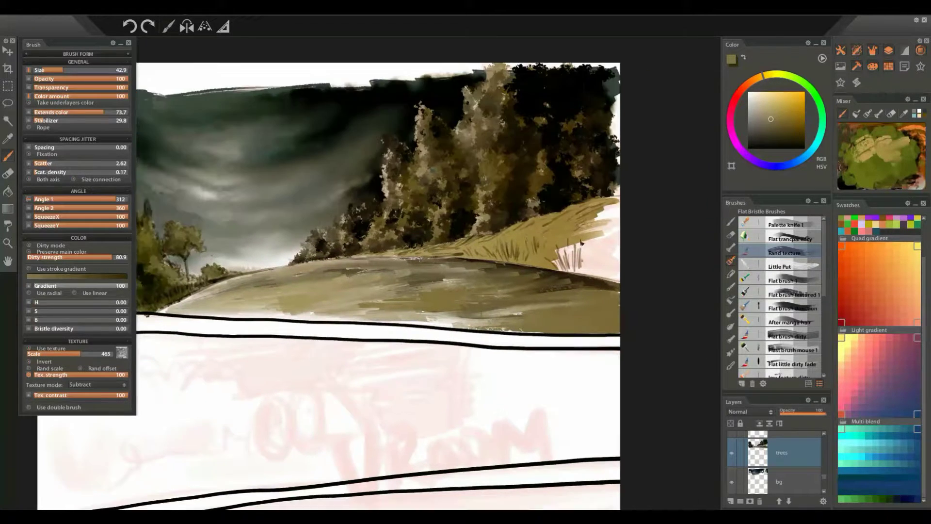
pyautogui.moveTo(582, 262); pyautogui.dragTo(500, 250)
pyautogui.moveTo(209, 285); pyautogui.dragTo(447, 287)
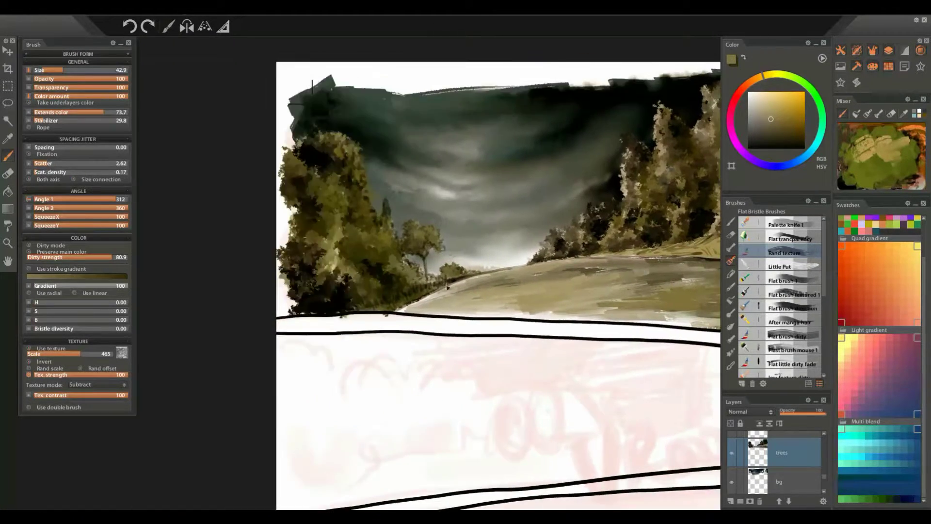
pyautogui.moveTo(665, 334); pyautogui.dragTo(524, 332)
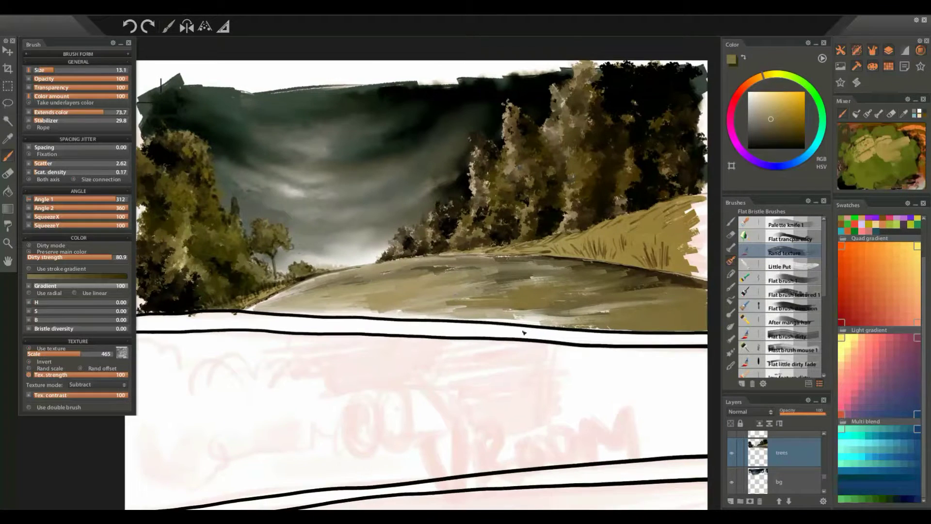
# Detail the grassy bank with fine light and dark grass strokes in sampled tones using a small Rand texture brush
pyautogui.keyDown('alt'); pyautogui.click(623, 235); pyautogui.keyUp('alt')
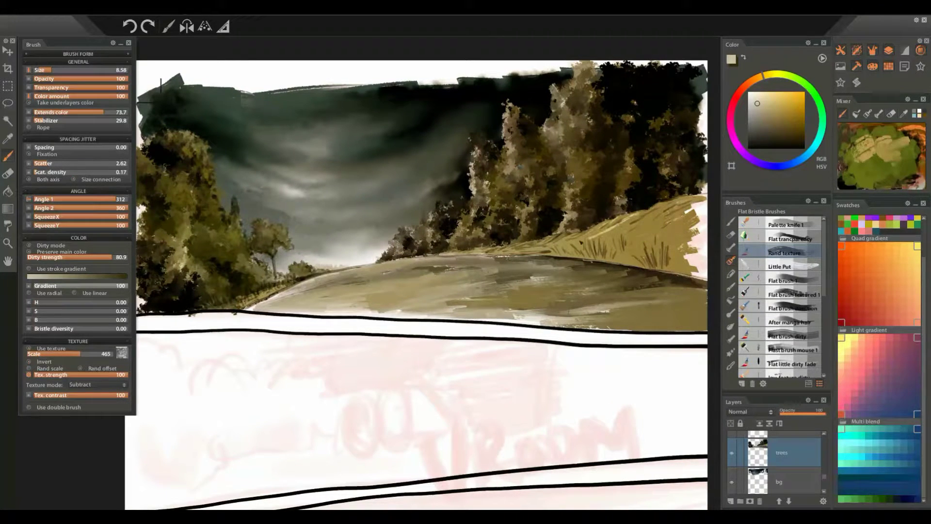
pyautogui.keyDown('alt'); pyautogui.click(512, 246); pyautogui.keyUp('alt')
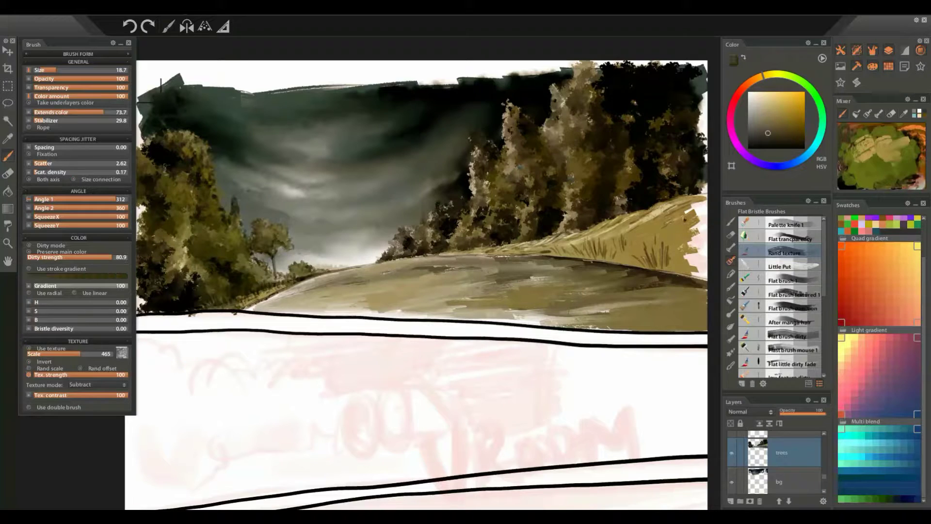
pyautogui.moveTo(626, 223)
pyautogui.mouseDown()
pyautogui.moveTo(665, 219)
pyautogui.moveTo(689, 228)
pyautogui.mouseUp()
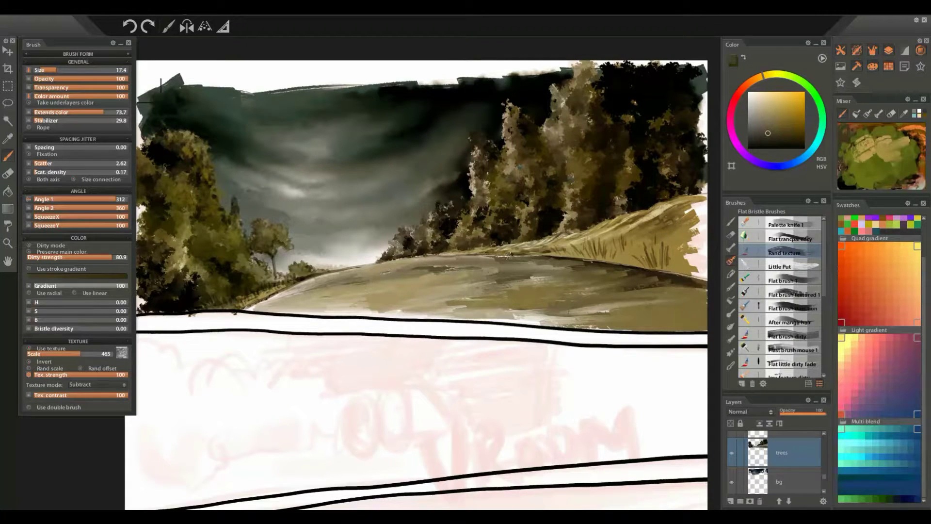
pyautogui.keyDown('alt'); pyautogui.click(585, 256); pyautogui.keyUp('alt')
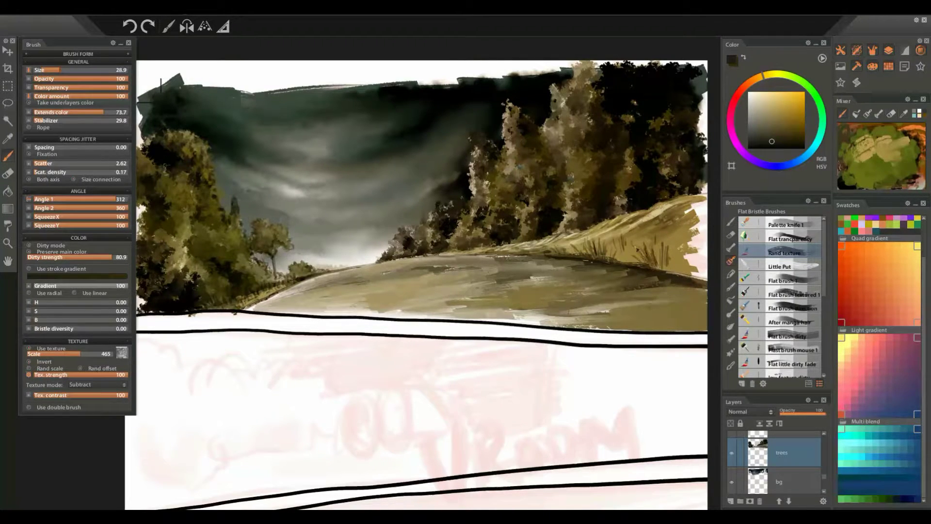
pyautogui.moveTo(644, 234); pyautogui.dragTo(663, 241)
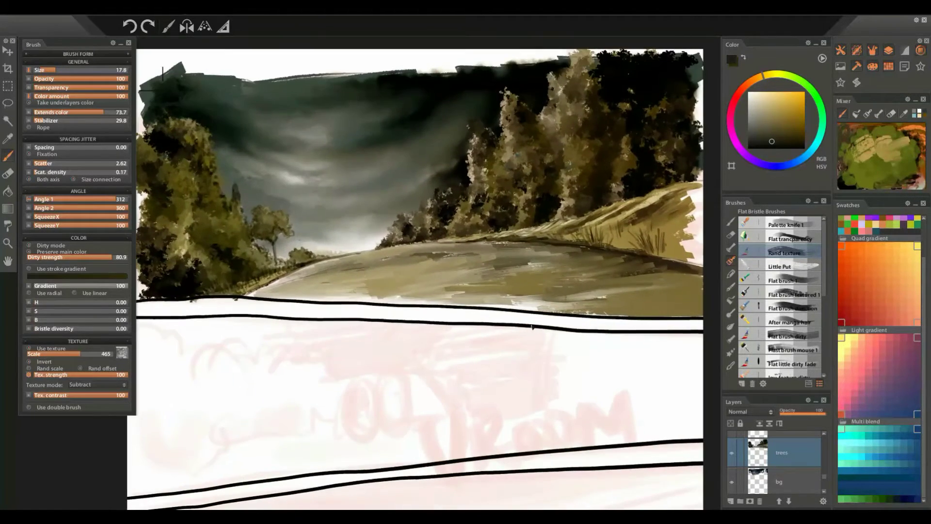
# Tint the sky and the tree groups dark blue on the trees and background painting with the Color brush
pyautogui.click(731, 338)
pyautogui.click(731, 313)
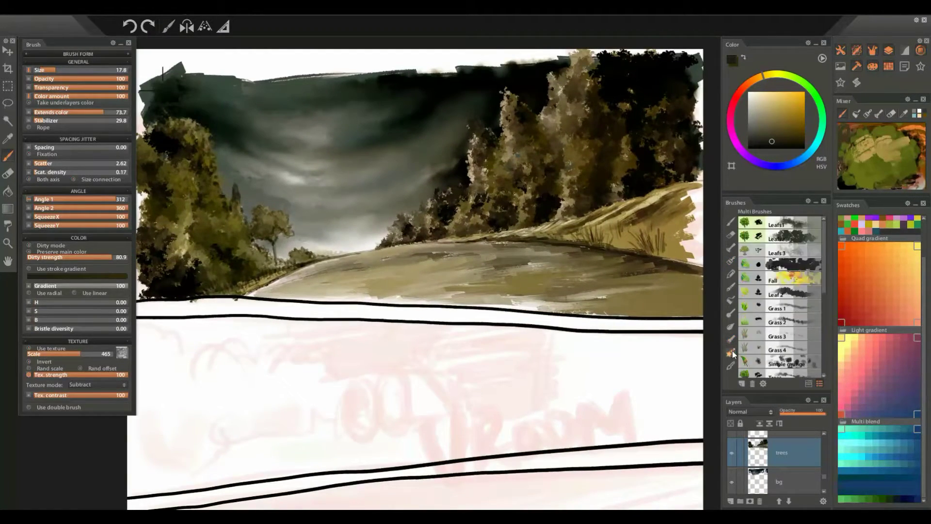
pyautogui.click(775, 308)
pyautogui.moveTo(428, 130)
pyautogui.mouseDown()
pyautogui.moveTo(294, 145)
pyautogui.moveTo(360, 133)
pyautogui.moveTo(353, 176)
pyautogui.moveTo(387, 209)
pyautogui.moveTo(453, 120)
pyautogui.moveTo(211, 164)
pyautogui.moveTo(292, 202)
pyautogui.moveTo(271, 158)
pyautogui.mouseUp()
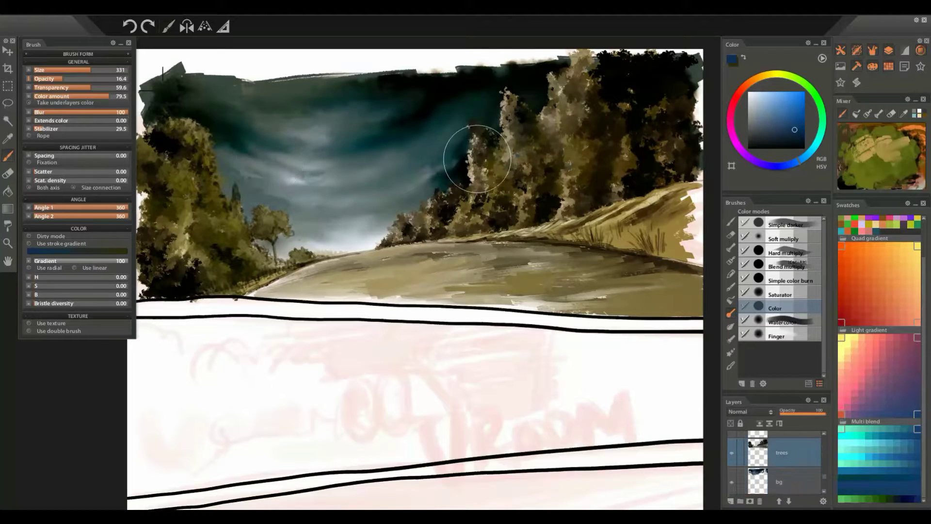
pyautogui.moveTo(474, 150)
pyautogui.mouseDown()
pyautogui.moveTo(529, 175)
pyautogui.moveTo(473, 188)
pyautogui.mouseUp()
pyautogui.scroll(-2, 543, 228)
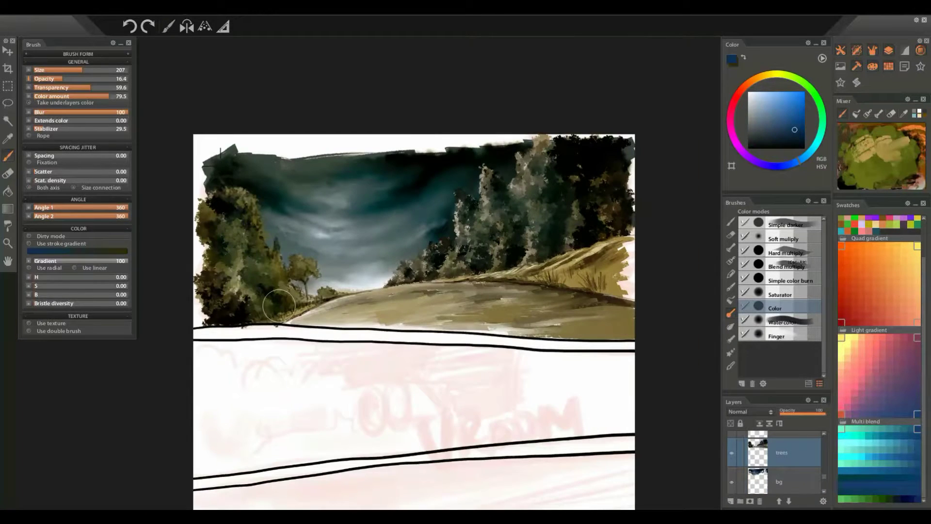
# Dab dark blue and sampled foliage tones into the tree groups with the Leafs 2 brush
pyautogui.press('2')
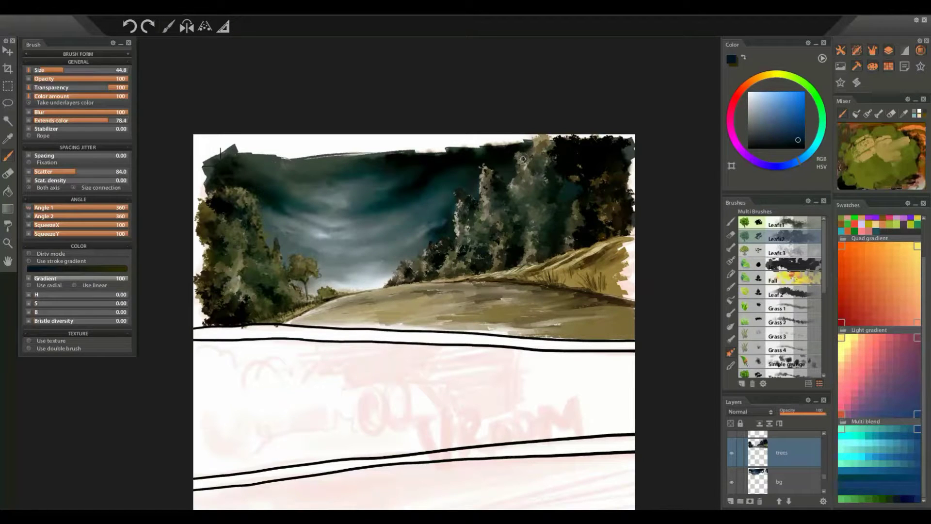
pyautogui.click(794, 131)
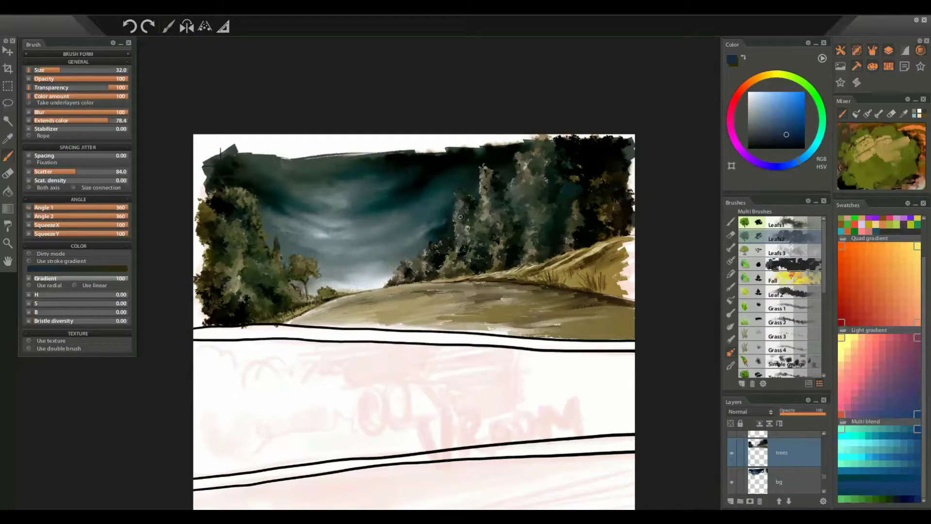
pyautogui.keyDown('alt'); pyautogui.click(573, 207); pyautogui.keyUp('alt')
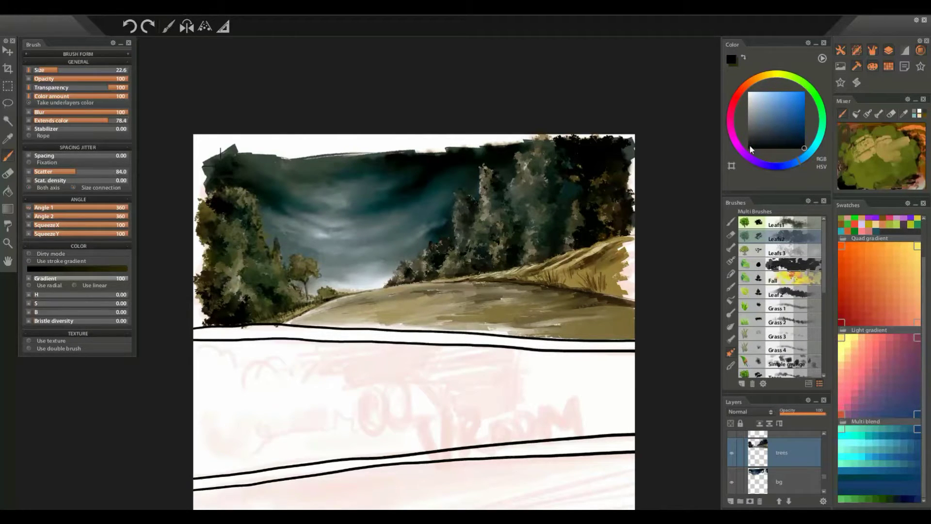
# Paint a round white moon in the sky on a new layer with the Drawblend opacity brush
pyautogui.click(730, 223)
pyautogui.click(776, 223)
pyautogui.hotkey('ctrl', 'shift', 'n')
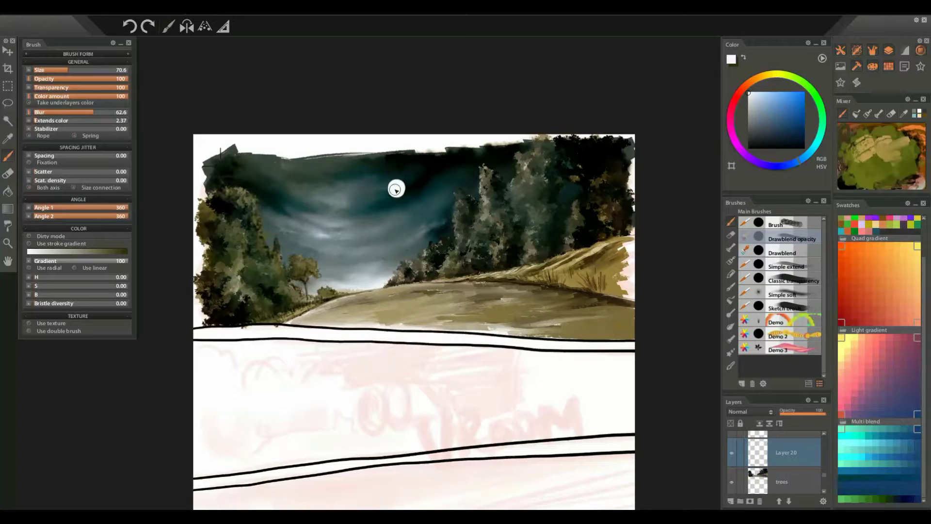
# Try shading the hill on the trees layer with the Soft multiply brush
pyautogui.click(730, 313)
pyautogui.click(783, 238)
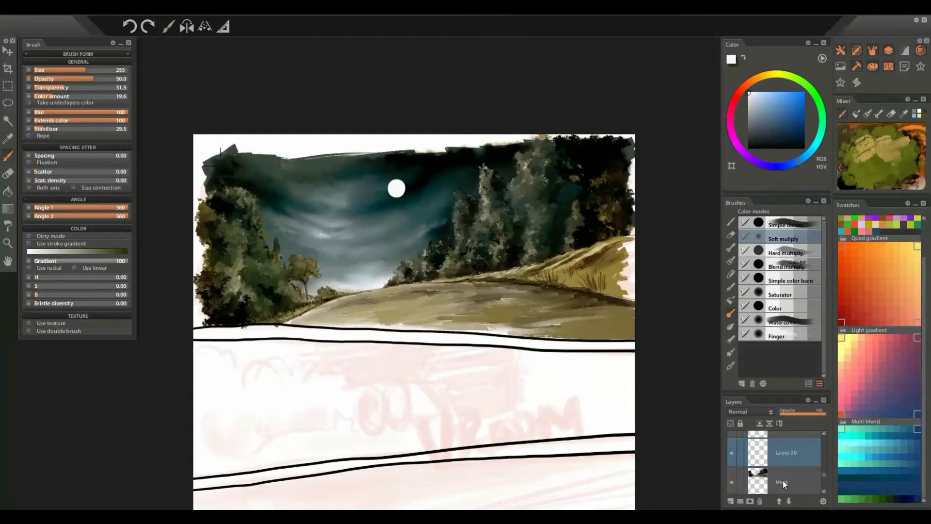
pyautogui.click(783, 480)
pyautogui.moveTo(581, 305)
pyautogui.mouseDown()
pyautogui.moveTo(380, 294)
pyautogui.moveTo(595, 303)
pyautogui.mouseUp()
pyautogui.press(']')
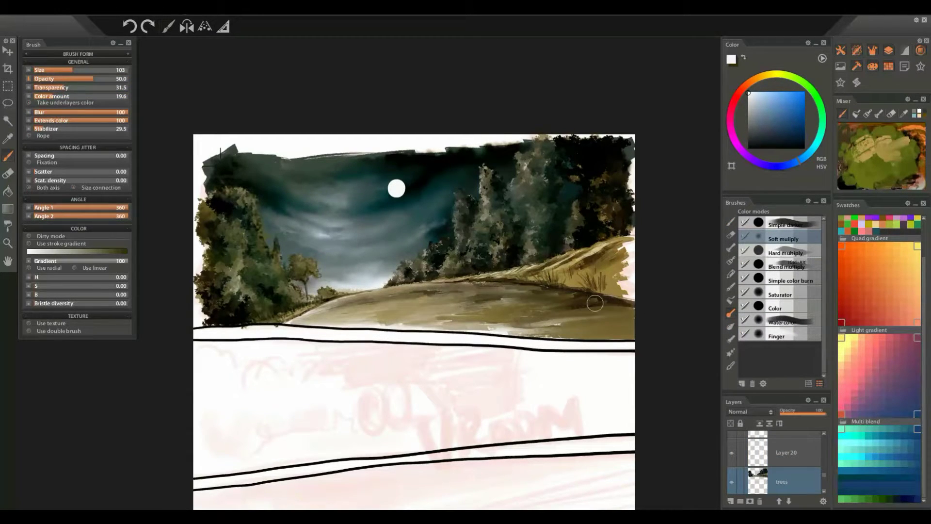
# Darken the grassy bank and the hill's edge on the trees layer in black with the Blend multiply brush
pyautogui.scroll(-1, 825, 479)
pyautogui.click(731, 471)
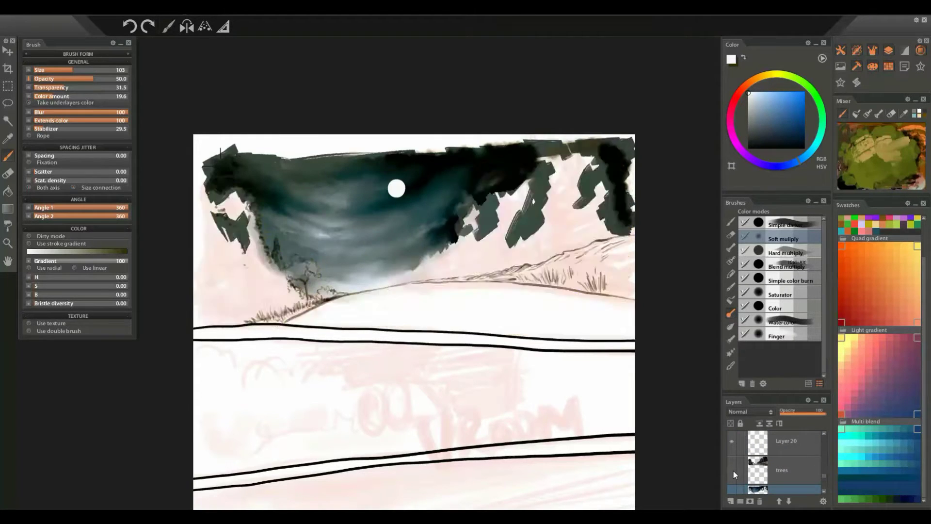
pyautogui.click(731, 470)
pyautogui.click(786, 266)
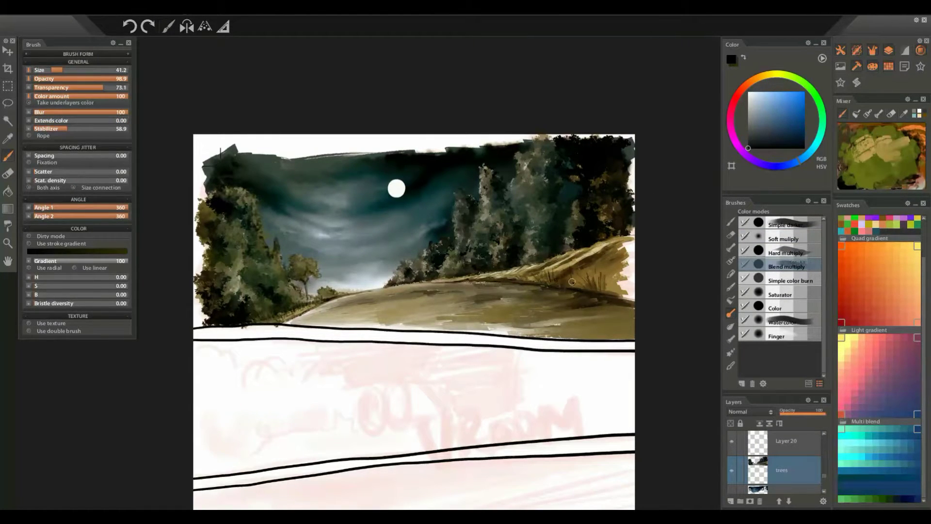
pyautogui.press(']')
pyautogui.press(']')
pyautogui.press(']')
pyautogui.moveTo(590, 282); pyautogui.dragTo(604, 277)
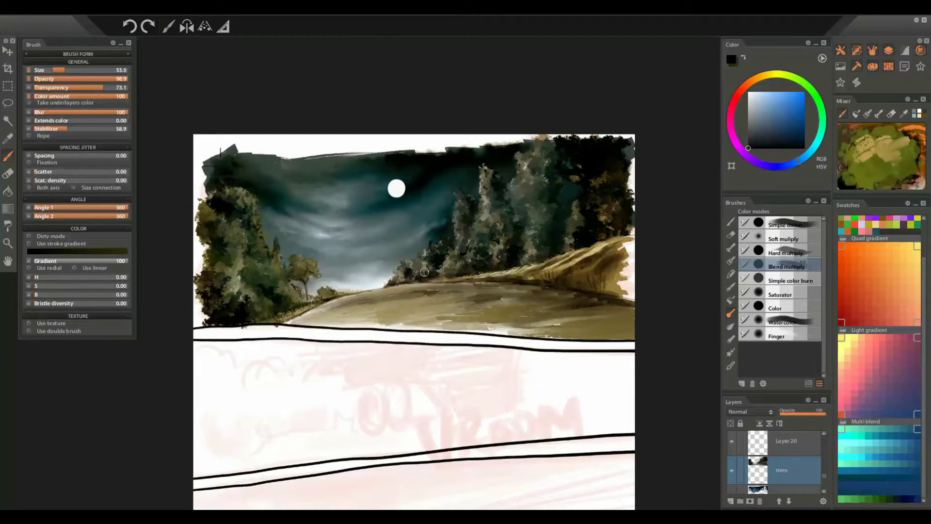
# Cover the right tree group with black foliage and dab dark olive accents using the Leafs 2 brush
pyautogui.click(731, 353)
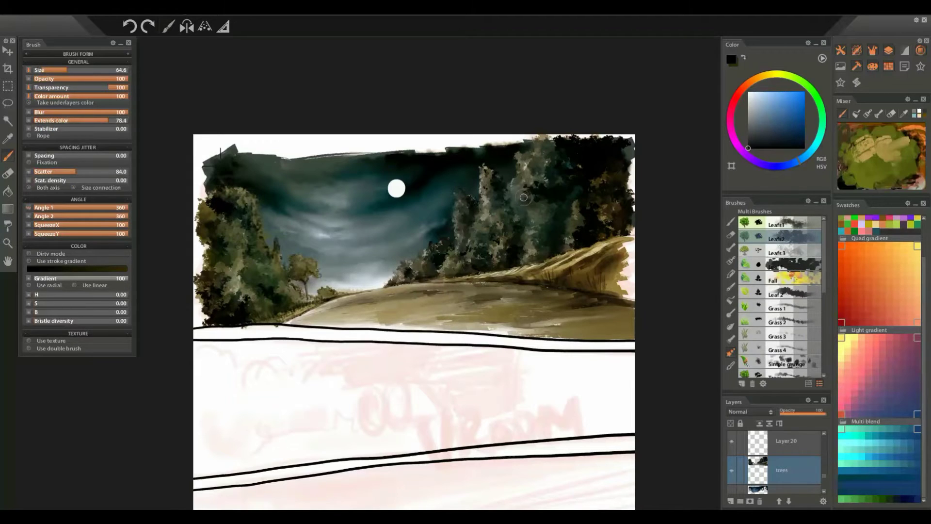
pyautogui.moveTo(552, 233)
pyautogui.mouseDown()
pyautogui.moveTo(538, 228)
pyautogui.moveTo(607, 208)
pyautogui.moveTo(616, 223)
pyautogui.mouseUp()
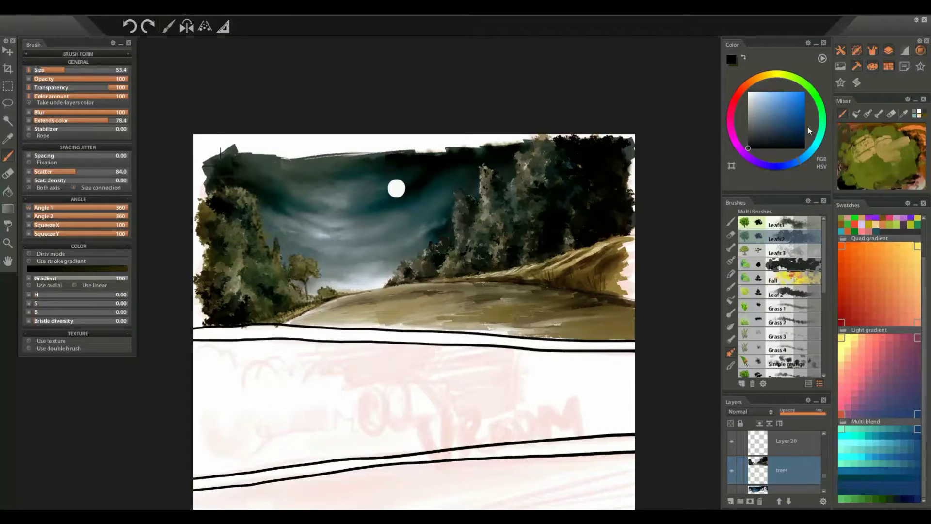
pyautogui.keyDown('alt'); pyautogui.click(612, 228); pyautogui.keyUp('alt')
pyautogui.press('[')
pyautogui.click(776, 127)
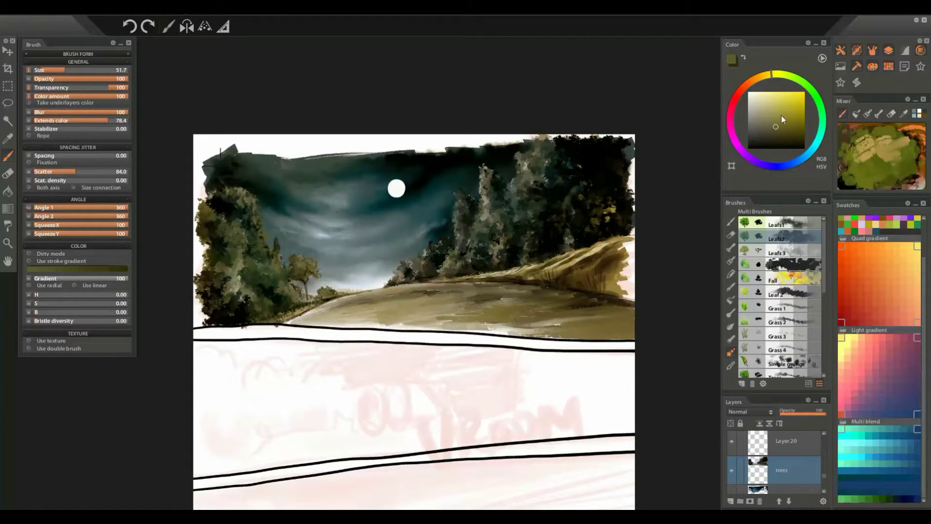
# Deepen the shadows of the right and left tree groups with near-black Leafs 2 foliage
pyautogui.click(804, 148)
pyautogui.moveTo(519, 187); pyautogui.dragTo(566, 155)
pyautogui.moveTo(543, 218); pyautogui.dragTo(579, 218)
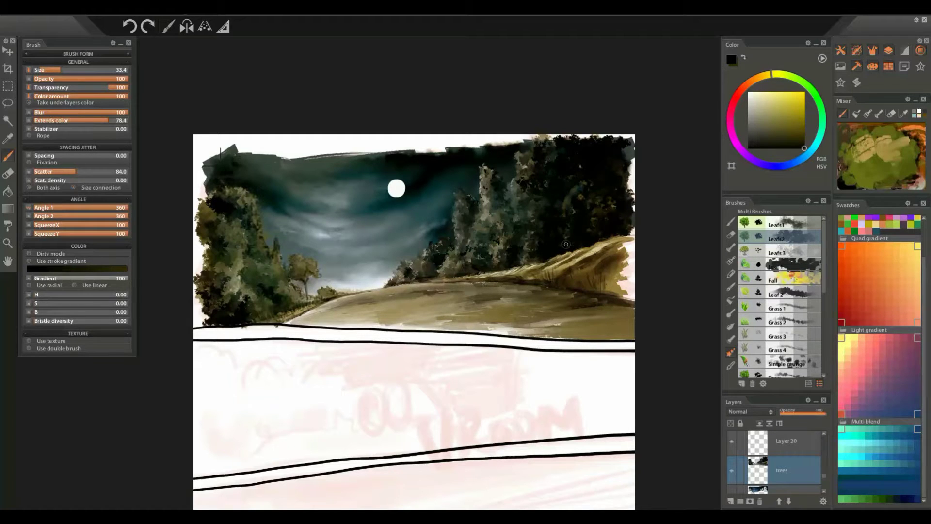
pyautogui.press(']')
pyautogui.moveTo(245, 262); pyautogui.dragTo(260, 284)
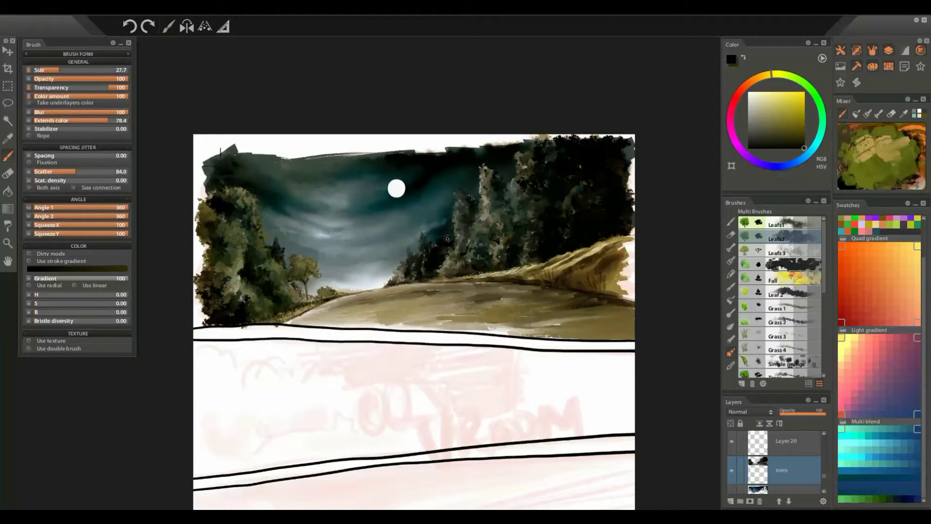
# Tint the hill and grassy bank a warm orange-brown with the Color brush
pyautogui.press('c')
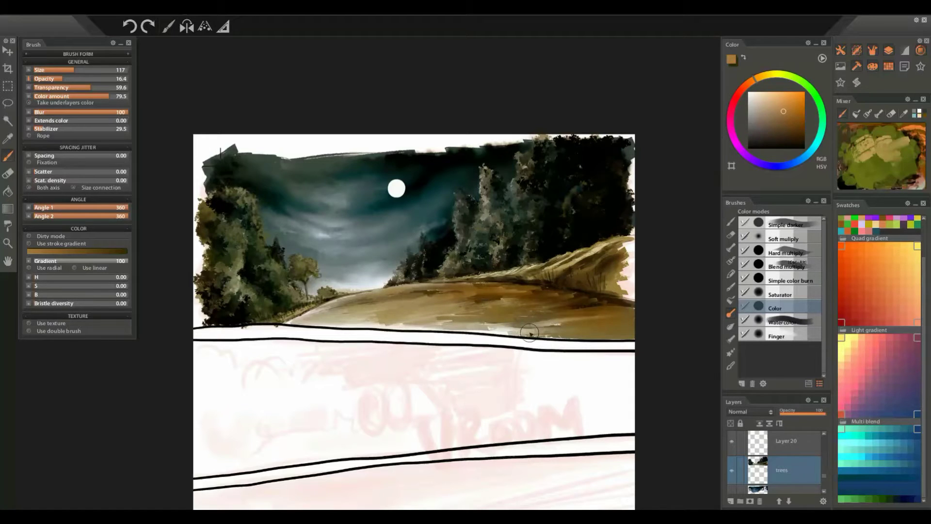
pyautogui.moveTo(500, 319); pyautogui.dragTo(506, 288)
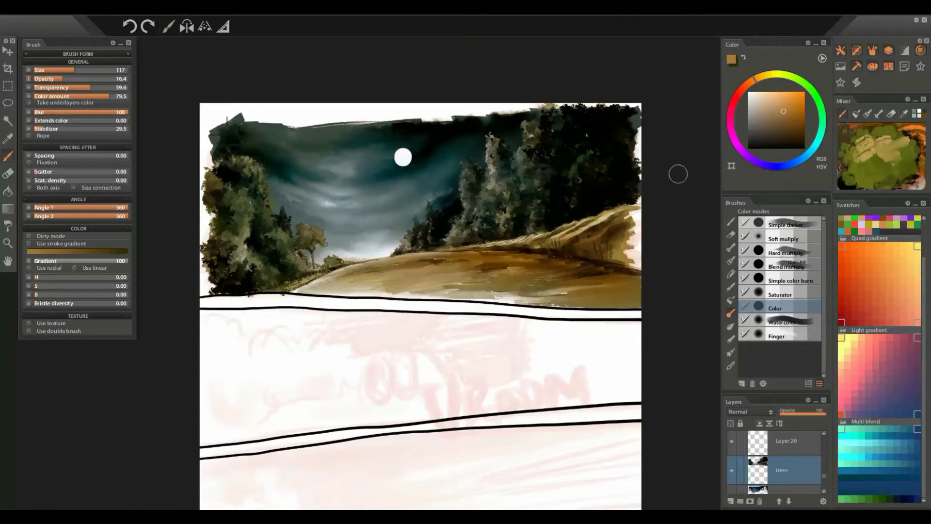
# Paint thin beige trunks and branches into the trees with Drawblend opacity and add black shading with Hard multiply
pyautogui.press('b')
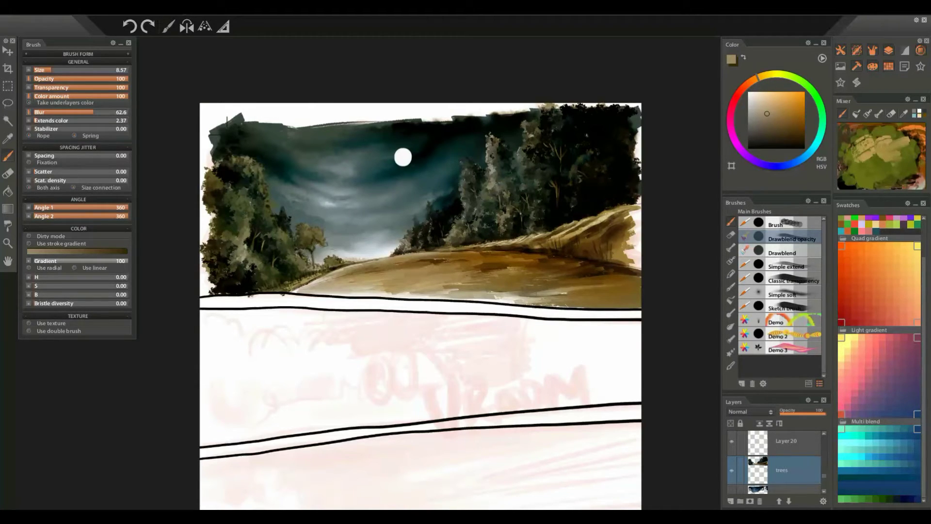
pyautogui.scroll(-11, 731, 302)
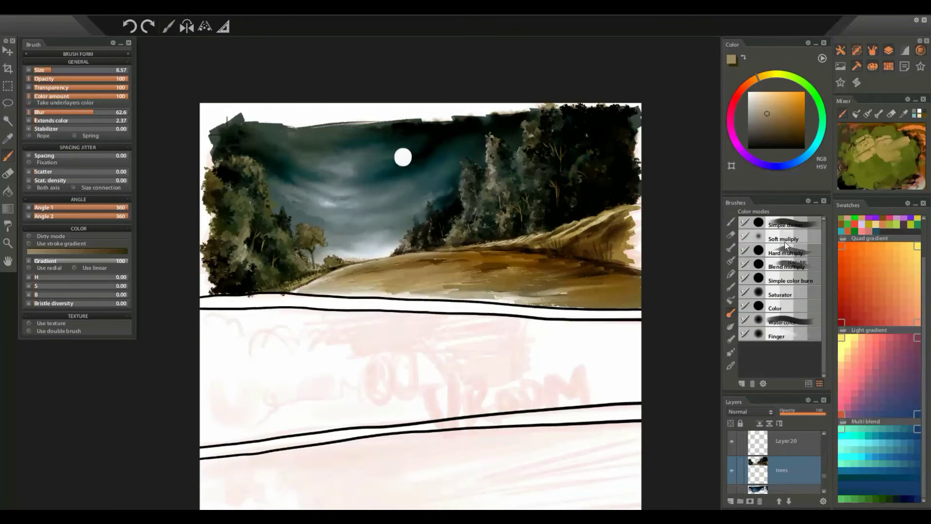
pyautogui.scroll(4, 732, 304)
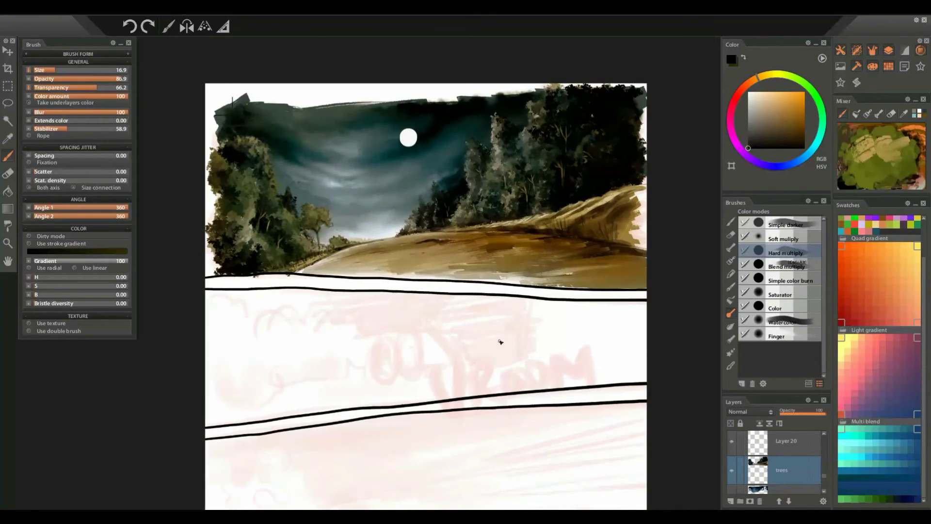
# Blend the clouds on the bg layer with an enlarged Cloudy blender brush
pyautogui.scroll(-5, 781, 282)
pyautogui.click(788, 280)
pyautogui.press(']')
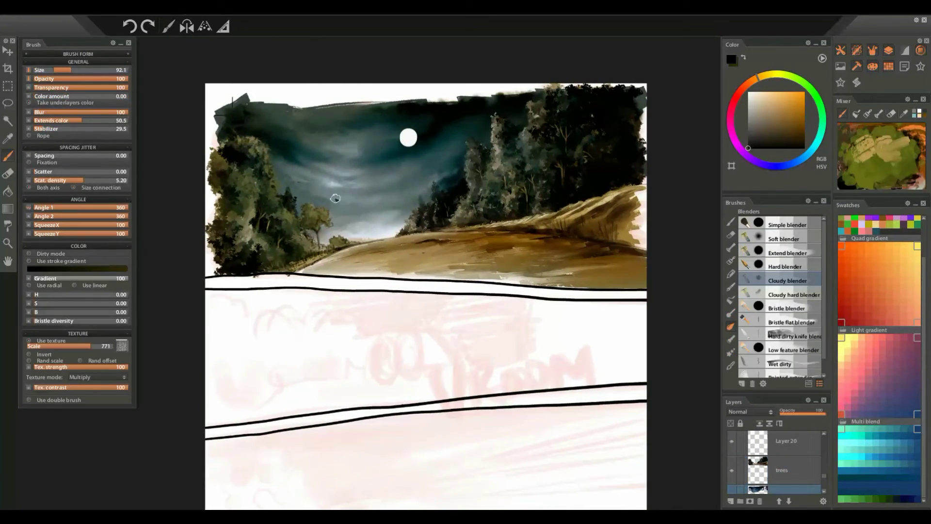
pyautogui.press(']')
# Sample dark tones from the right trees and add foliage on the trees layer with the Leafs 2 brush
pyautogui.keyDown('alt'); pyautogui.click(538, 186); pyautogui.keyUp('alt')
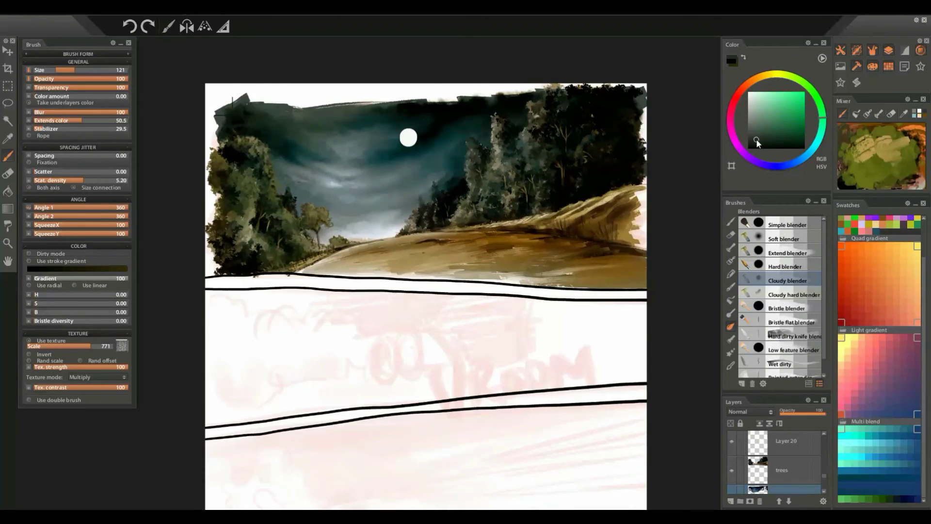
pyautogui.press('2')
pyautogui.keyDown('ctrl'); pyautogui.click(503, 150); pyautogui.keyUp('ctrl')
pyautogui.keyDown('alt'); pyautogui.click(502, 151); pyautogui.keyUp('alt')
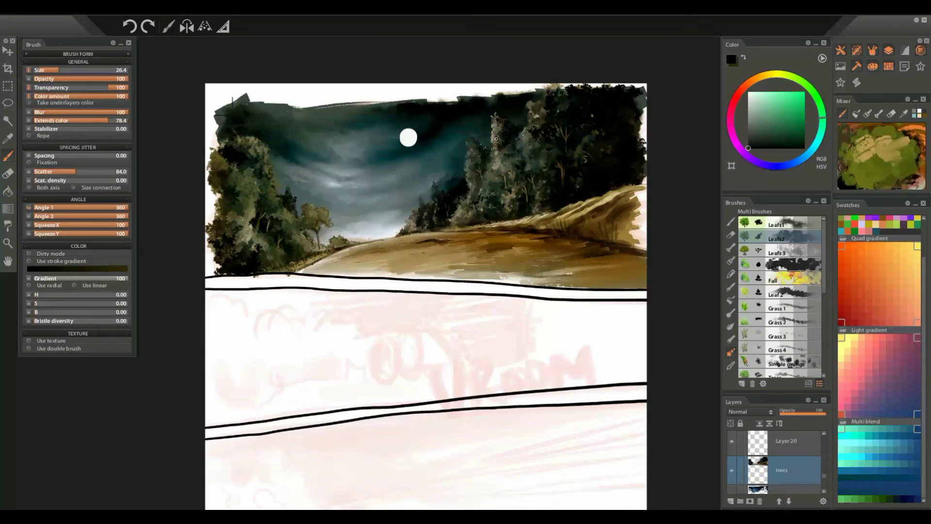